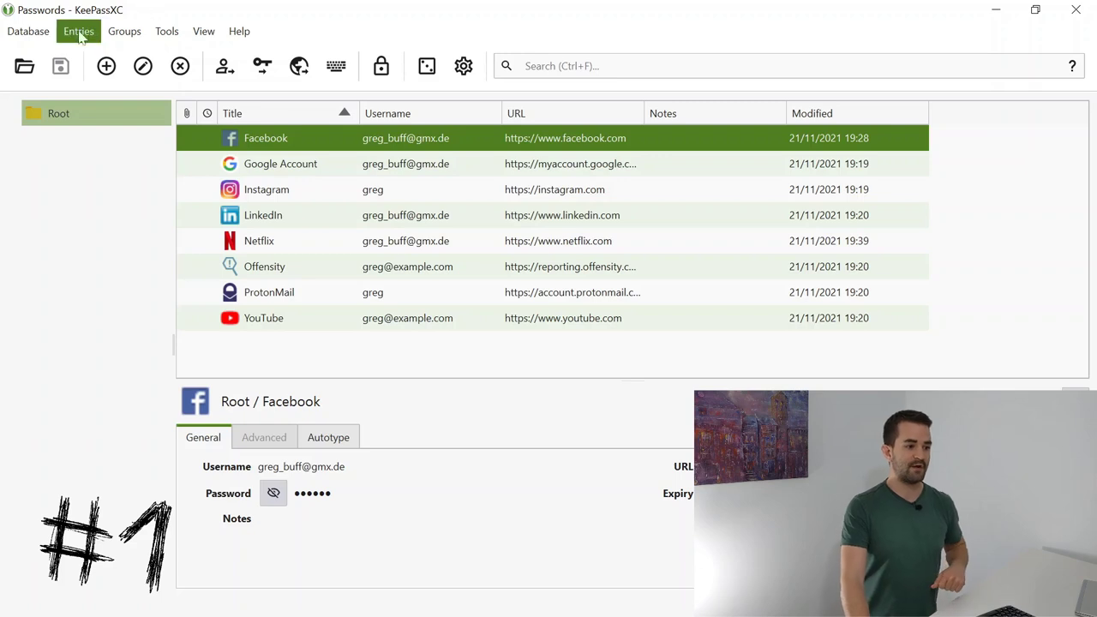
# - Run the Have I Been Pwned online analysis from the database reports and return to the Health Check report
pyautogui.click(34, 32)
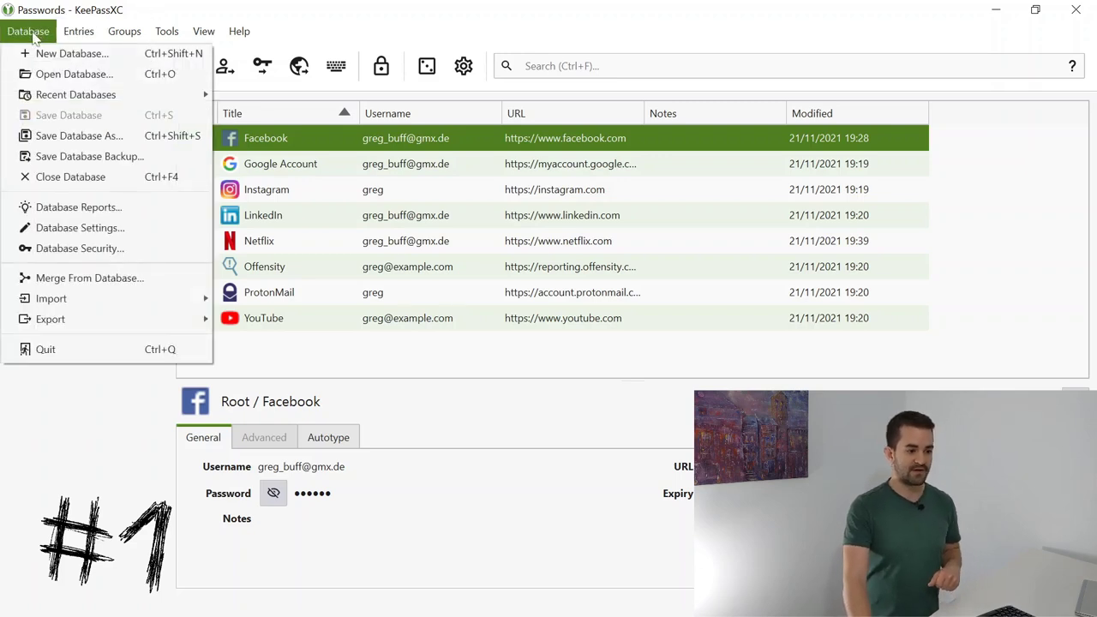
pyautogui.click(84, 209)
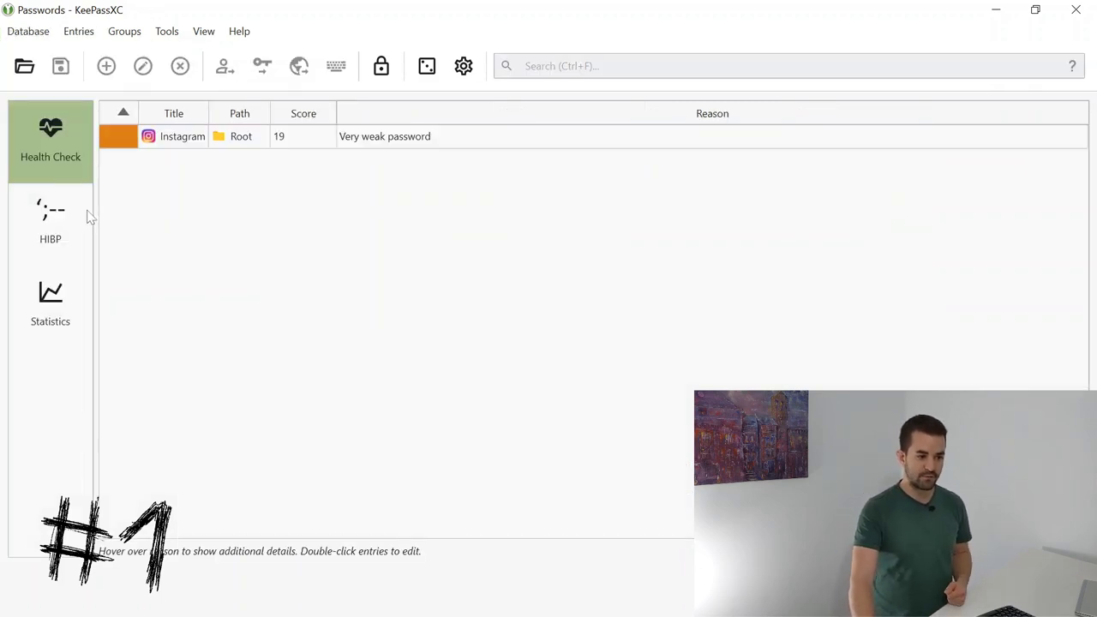
pyautogui.click(49, 245)
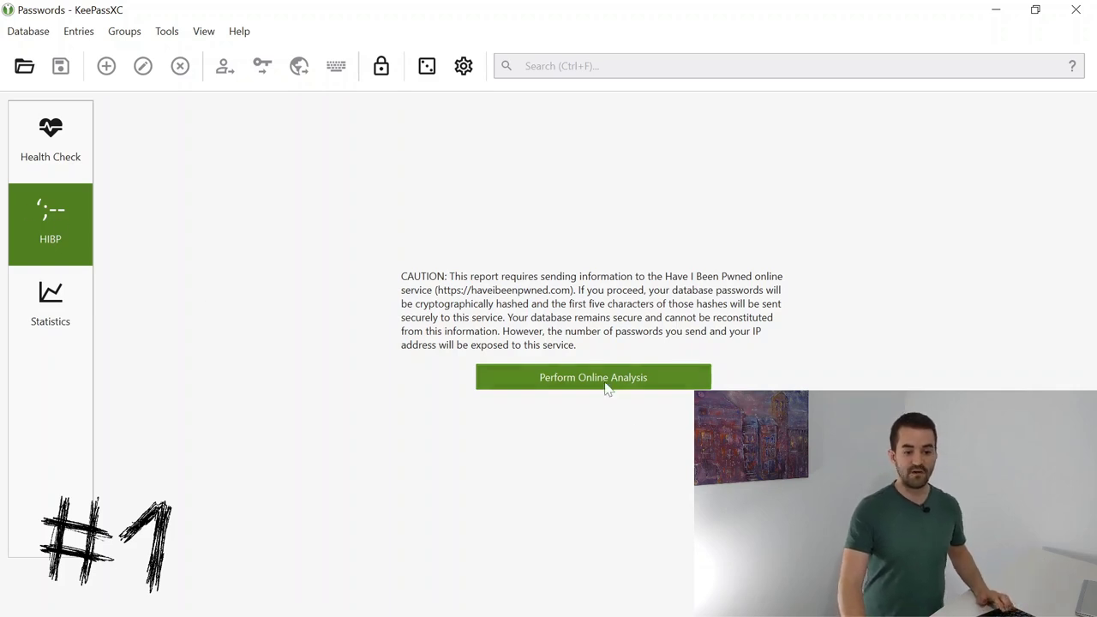
pyautogui.click(598, 381)
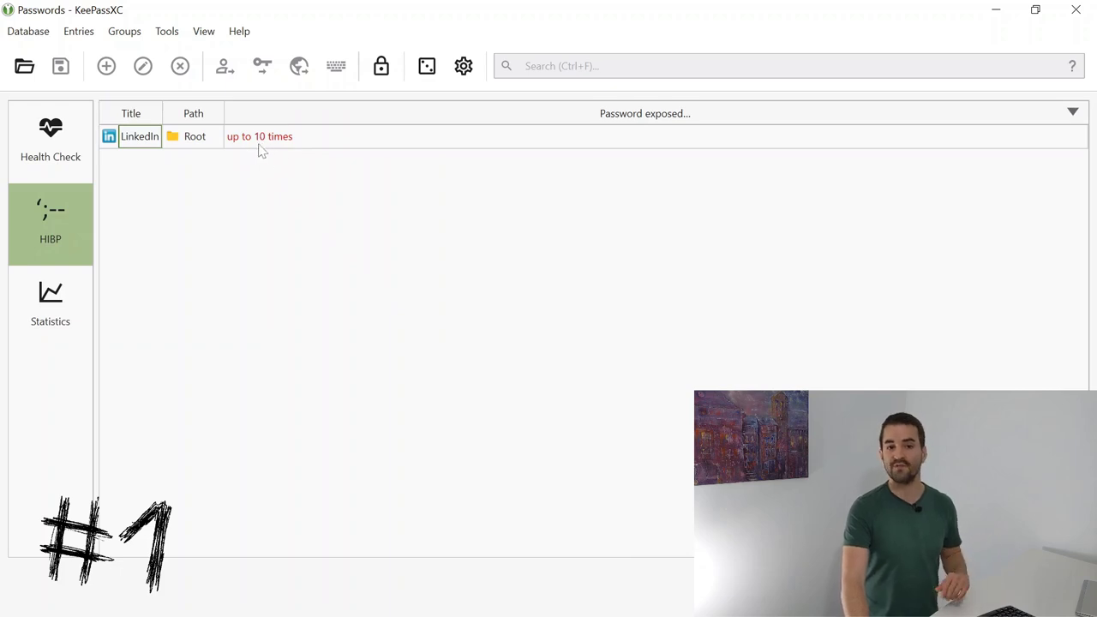
pyautogui.click(150, 279)
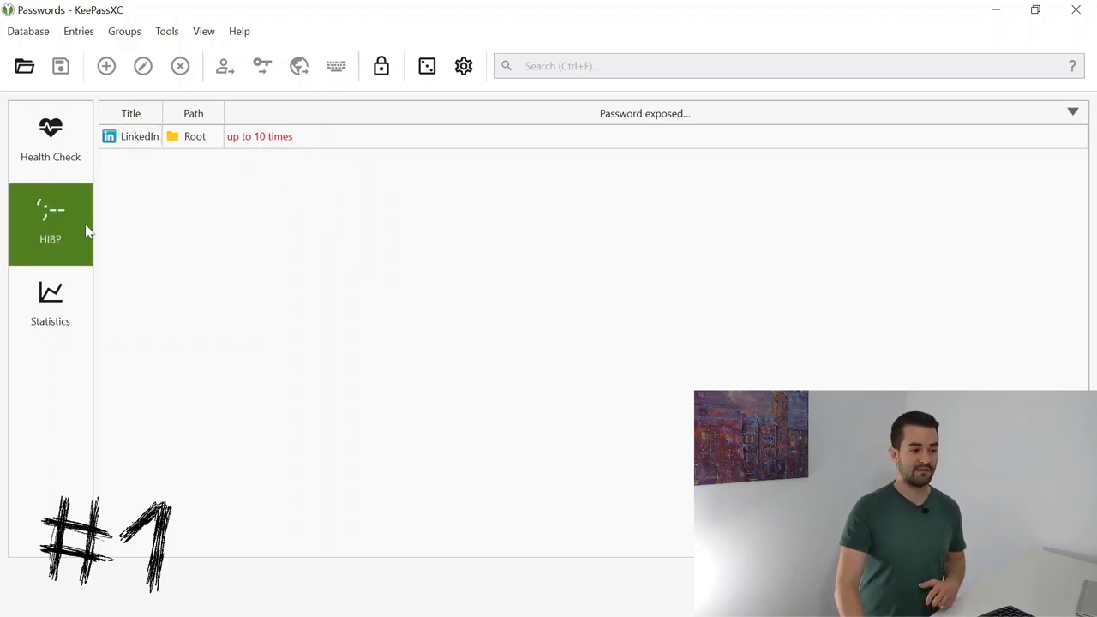
pyautogui.click(53, 156)
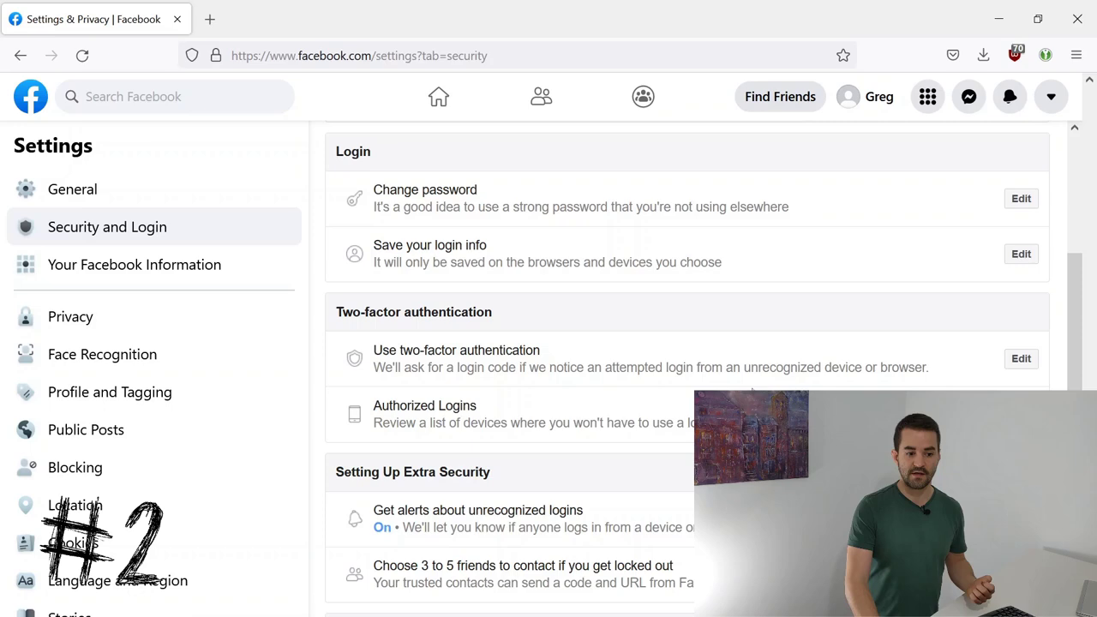
# - Open Facebook's two-factor authentication setup and review the text message, security key and authentication app methods
pyautogui.click(1020, 359)
pyautogui.scroll(-2, 568, 364)
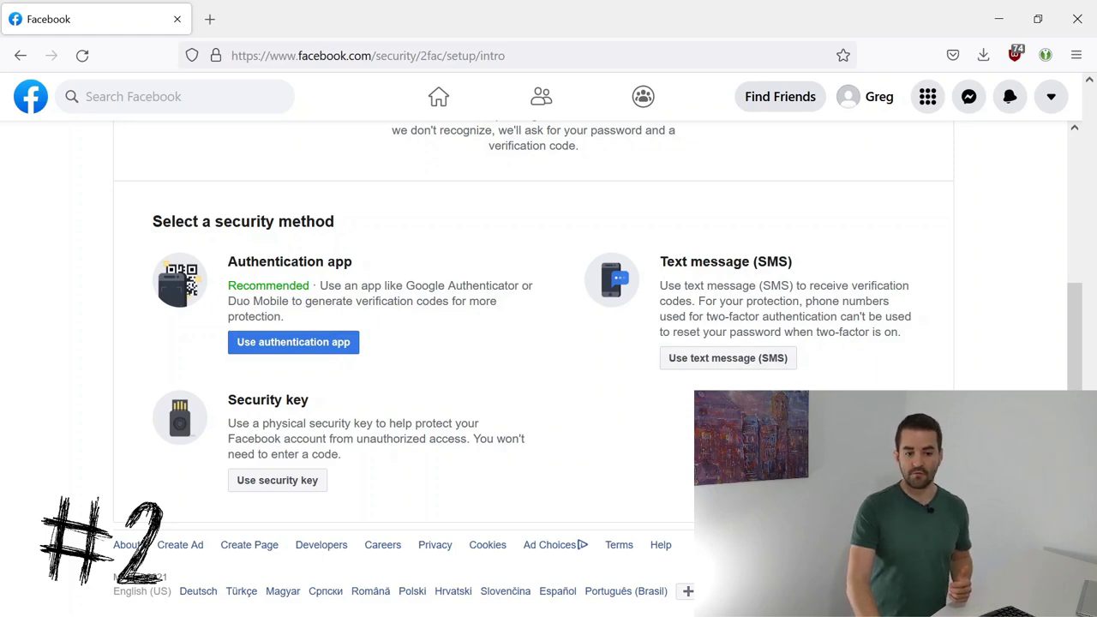
pyautogui.moveTo(658, 261); pyautogui.dragTo(831, 280)
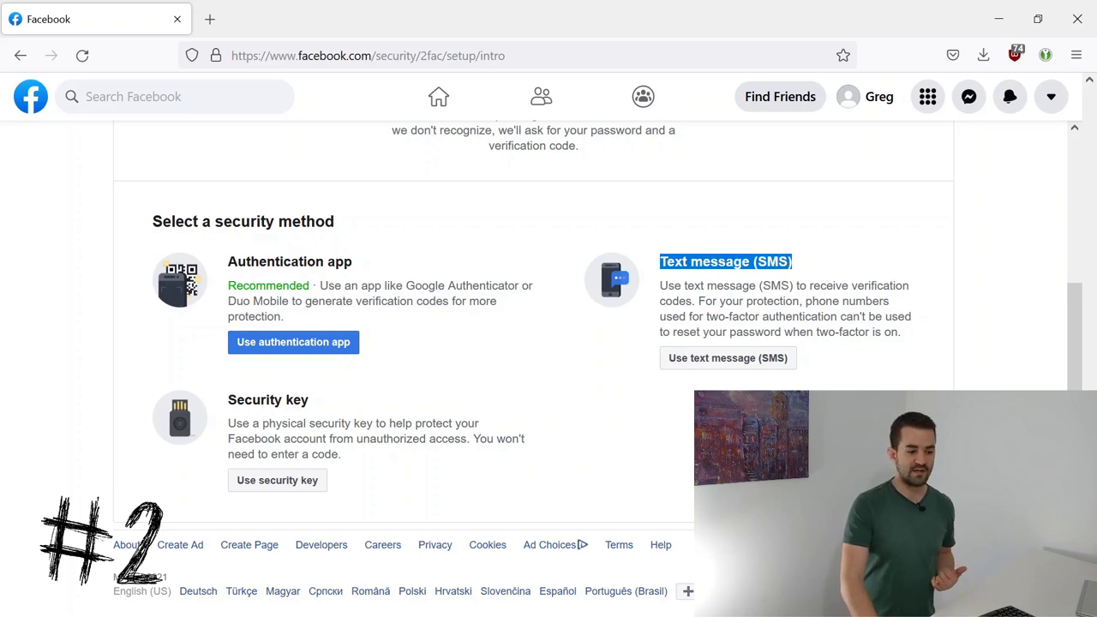
pyautogui.moveTo(230, 412); pyautogui.dragTo(315, 409)
pyautogui.click(326, 408)
pyautogui.moveTo(225, 266); pyautogui.dragTo(370, 265)
pyautogui.click(368, 265)
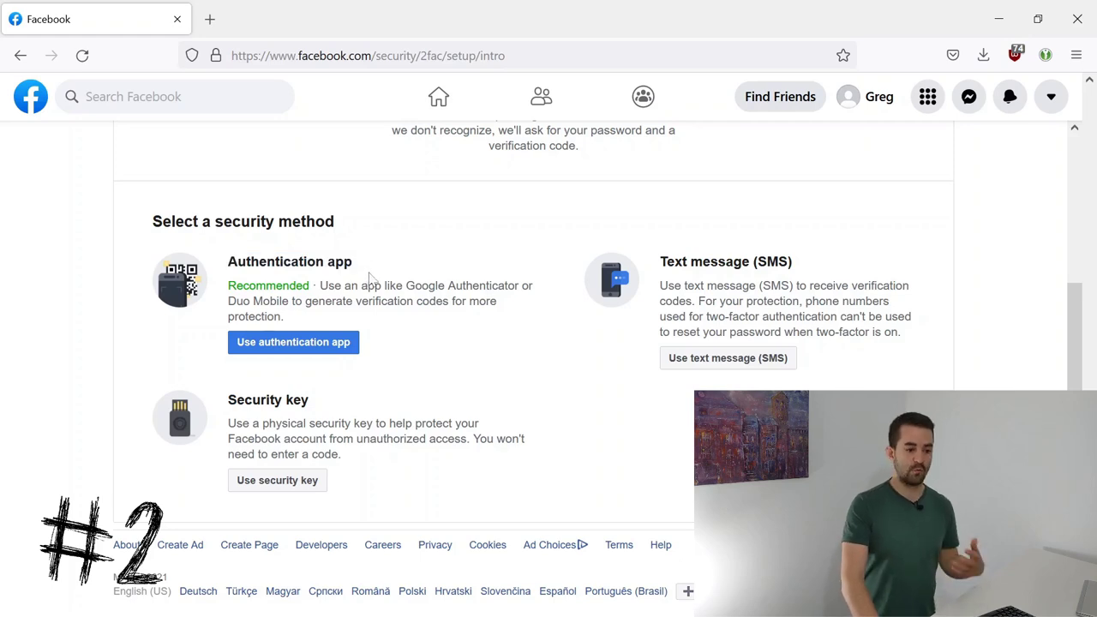
# - Choose the authentication app as security method and confirm with the account password filled from KeePassXC
pyautogui.click(277, 343)
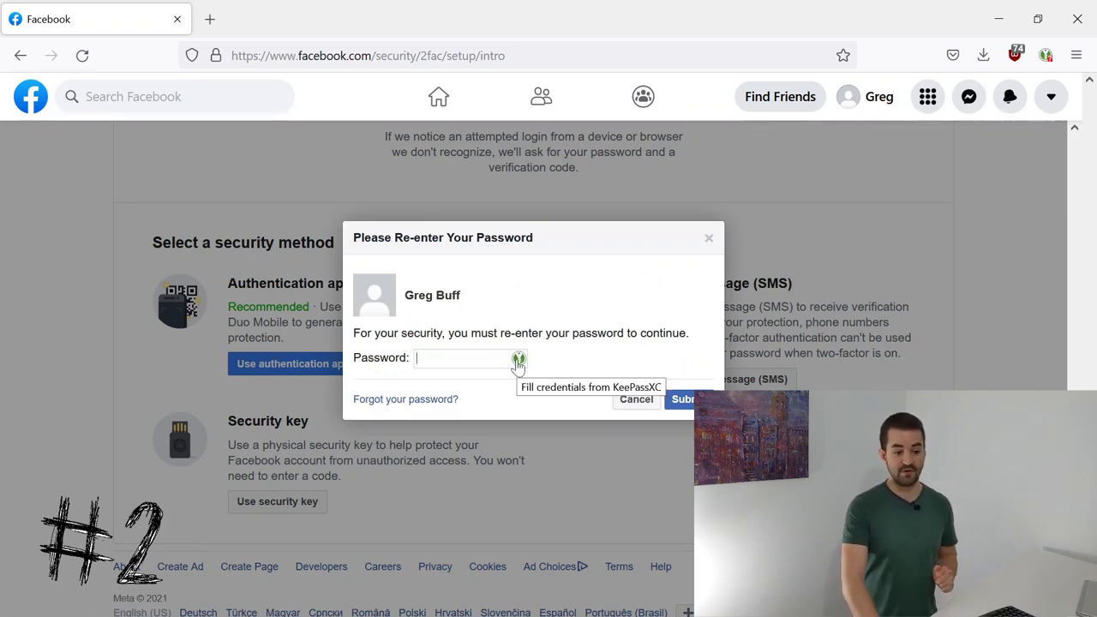
pyautogui.click(518, 360)
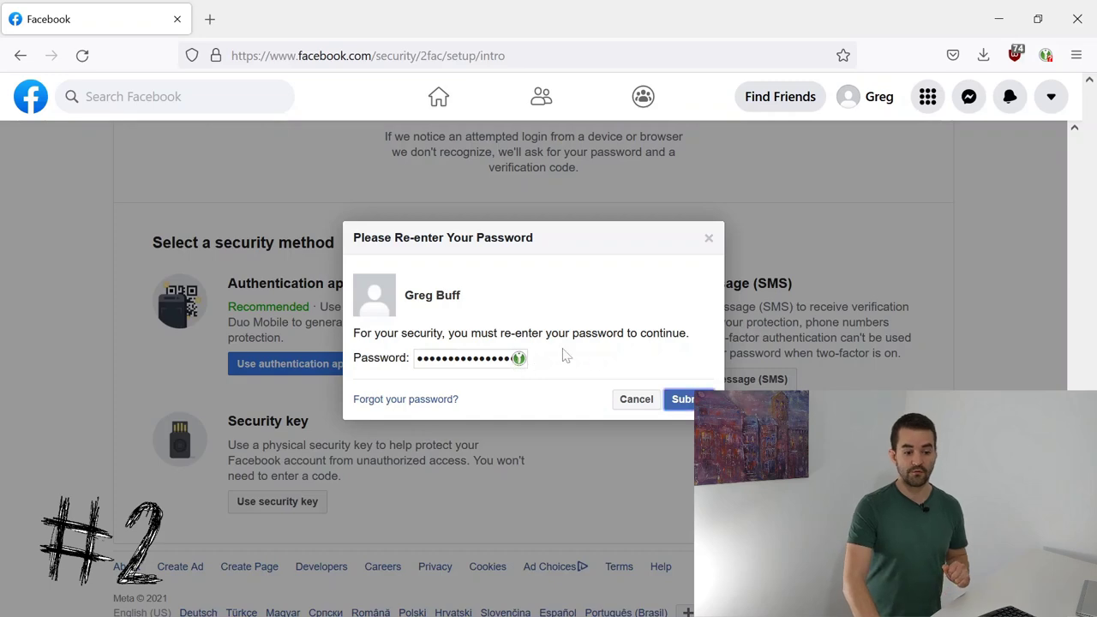
pyautogui.click(685, 401)
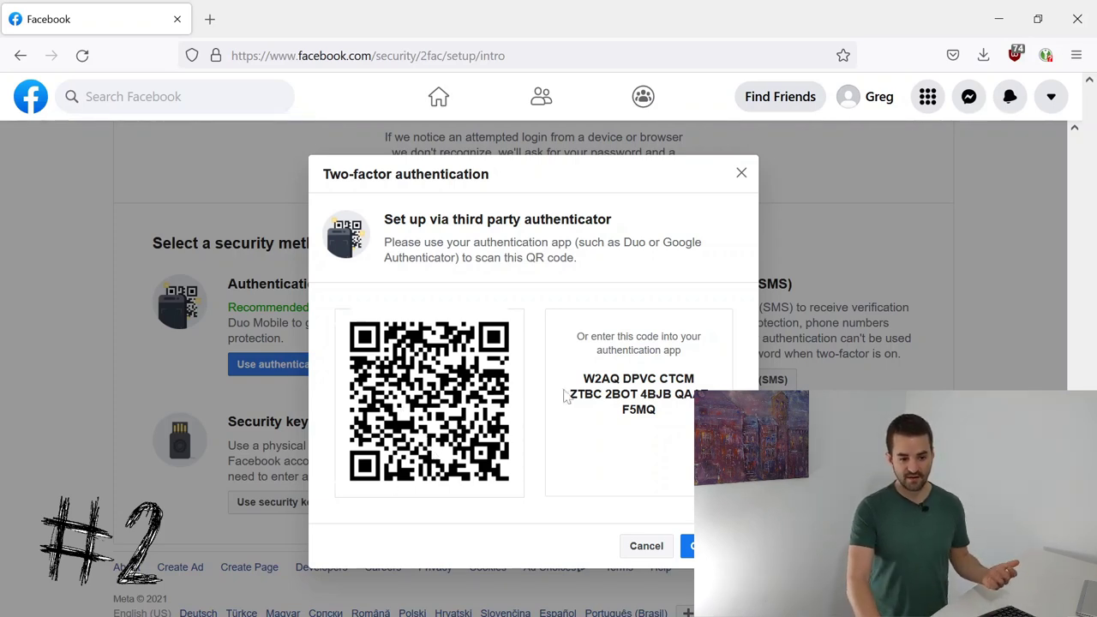
# - Copy the authenticator secret key and set up TOTP with it on the Facebook entry in KeePassXC, using default RFC 6238 token settings
pyautogui.moveTo(581, 378); pyautogui.dragTo(683, 417)
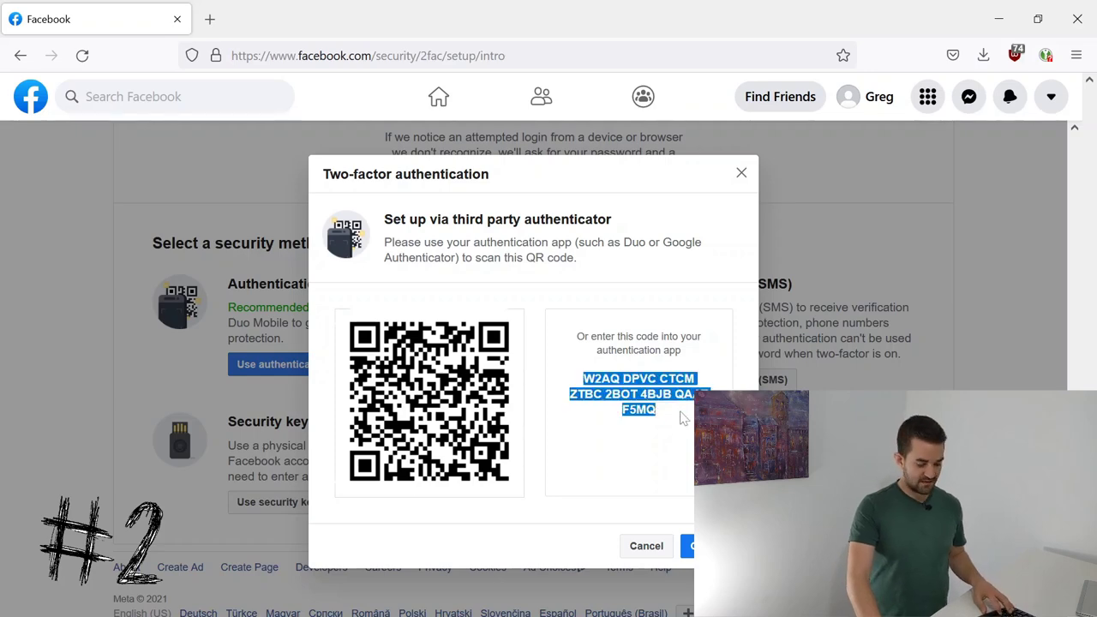
pyautogui.hotkey('alt', 'Tab')
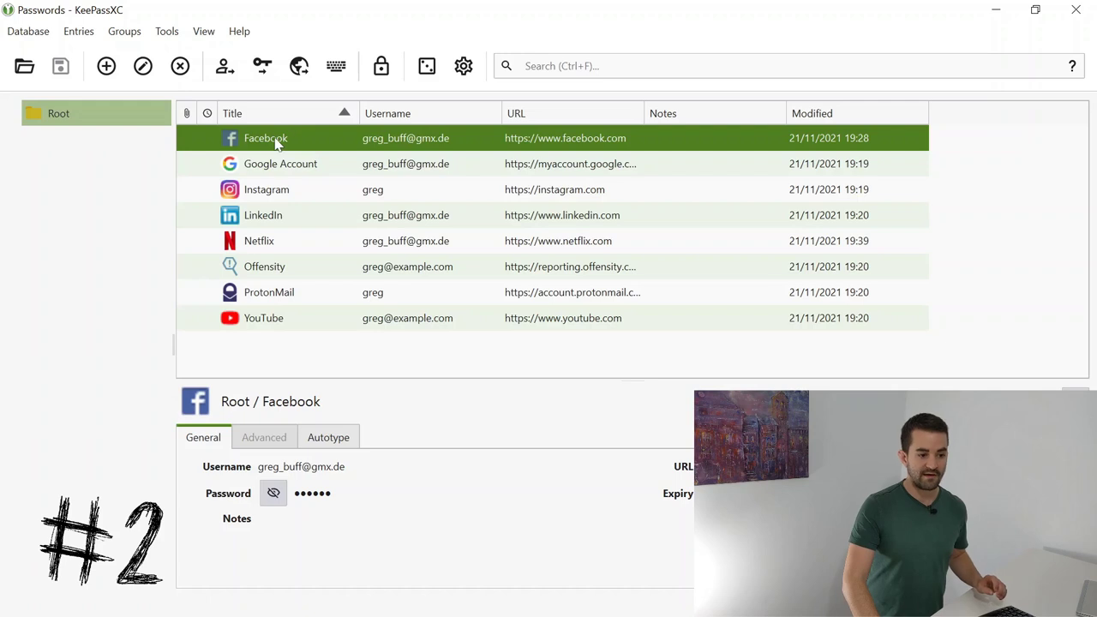
pyautogui.rightClick(277, 141)
pyautogui.moveTo(304, 212)
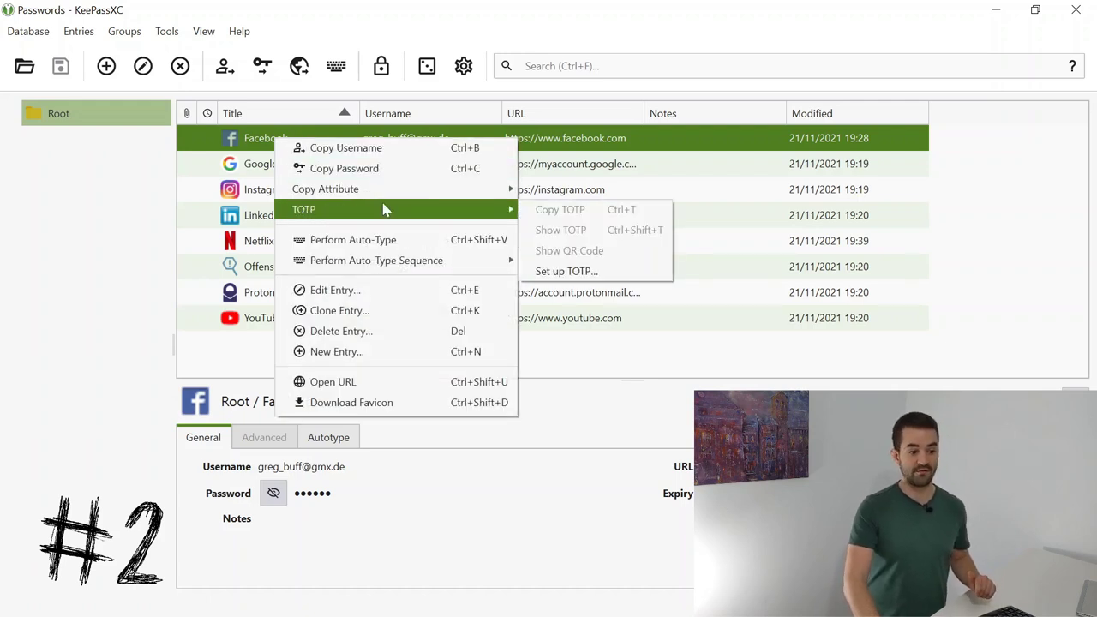
pyautogui.click(567, 272)
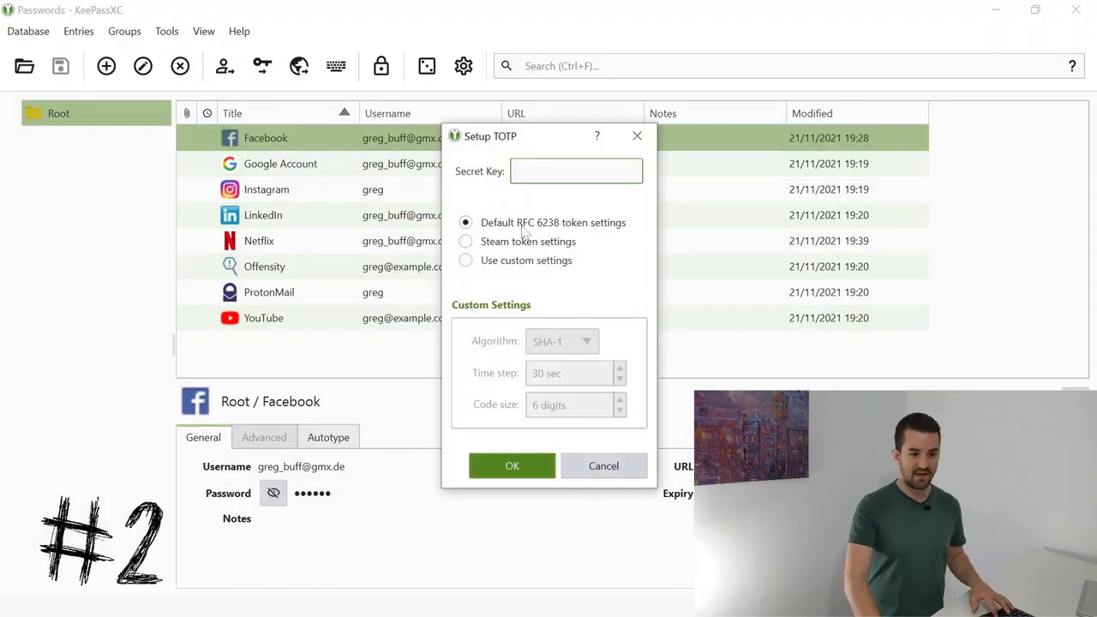
pyautogui.hotkey('ctrl', 'v')
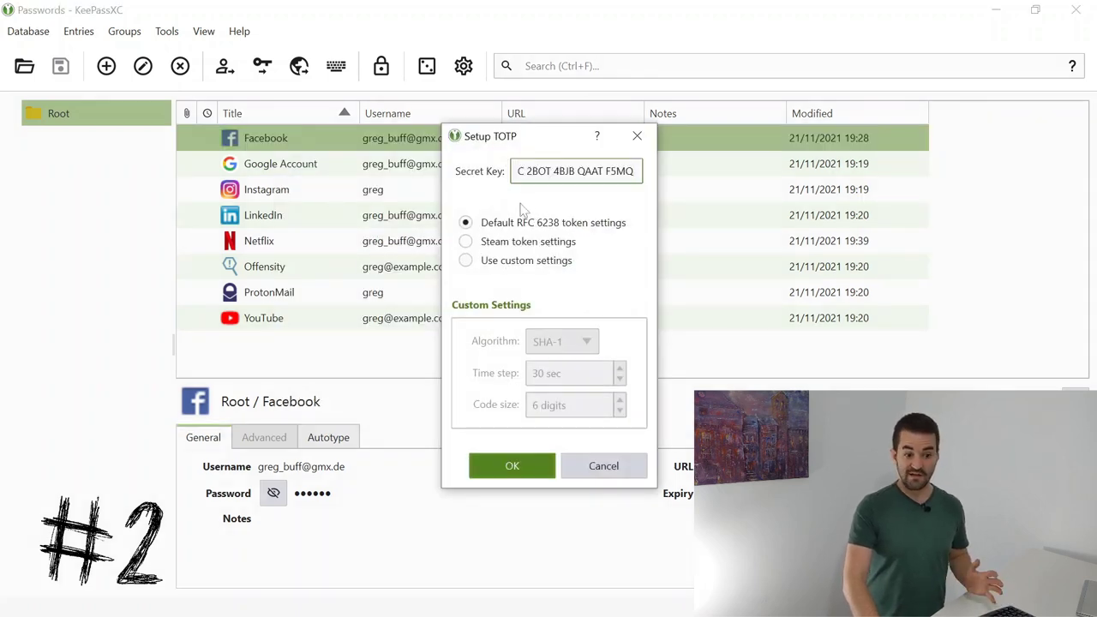
pyautogui.click(515, 478)
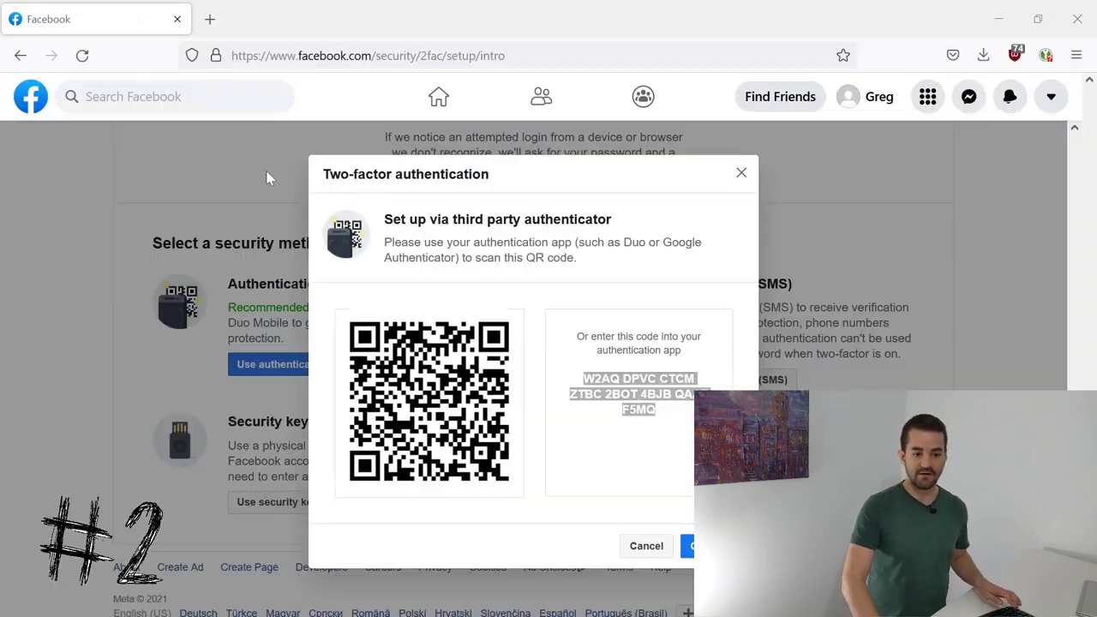
# - Continue Facebook's authenticator setup in the browser and enter the TOTP confirmation code to turn on two-factor authentication
pyautogui.tripleClick(600, 390)
pyautogui.click(703, 543)
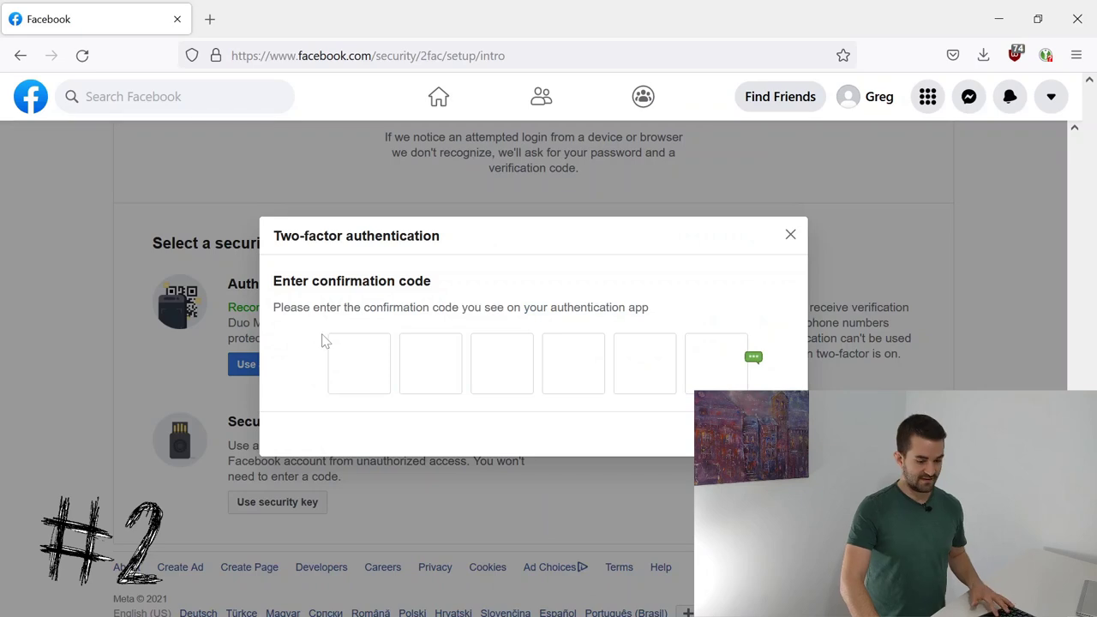
pyautogui.hotkey('ctrl', 'v')
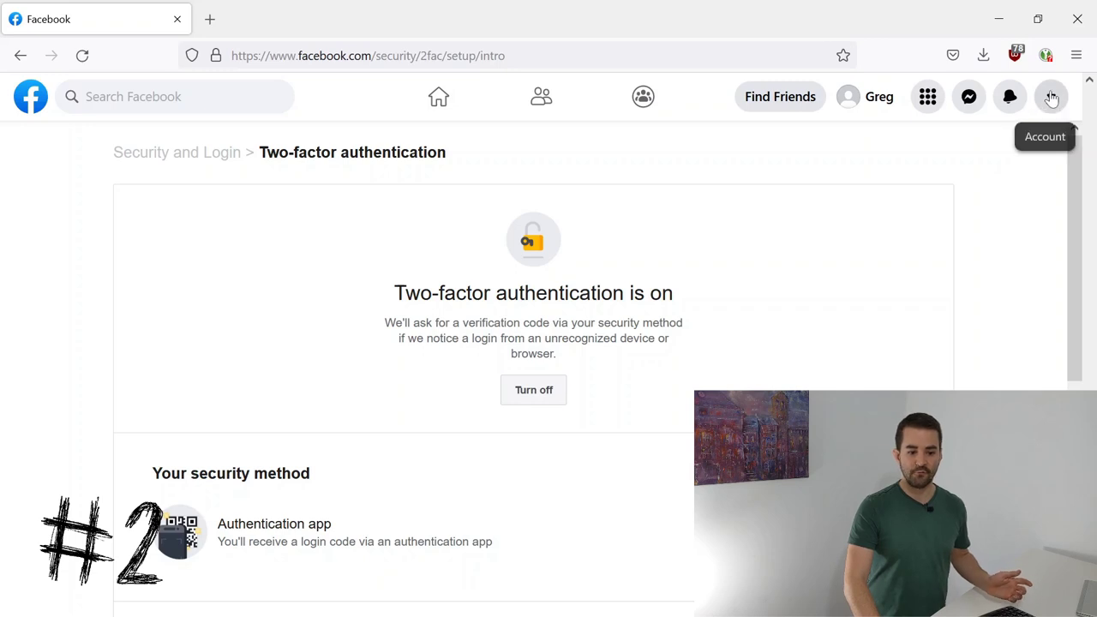
# - Log out of Facebook and submit the login form with the e-mail and password filled from KeePassXC
pyautogui.click(1052, 96)
pyautogui.click(848, 423)
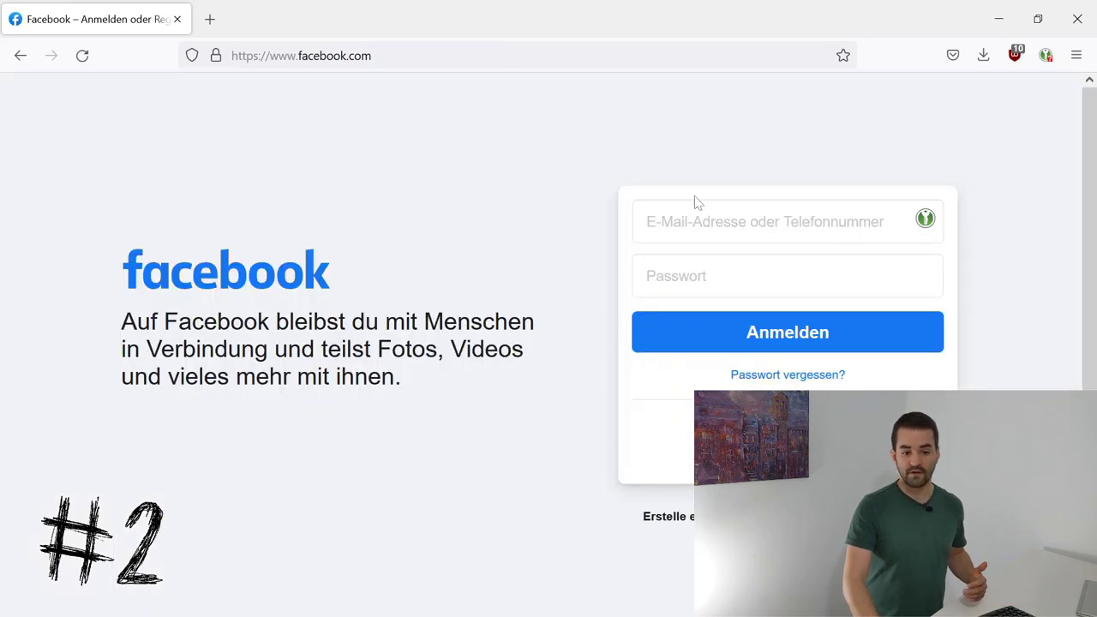
pyautogui.click(927, 221)
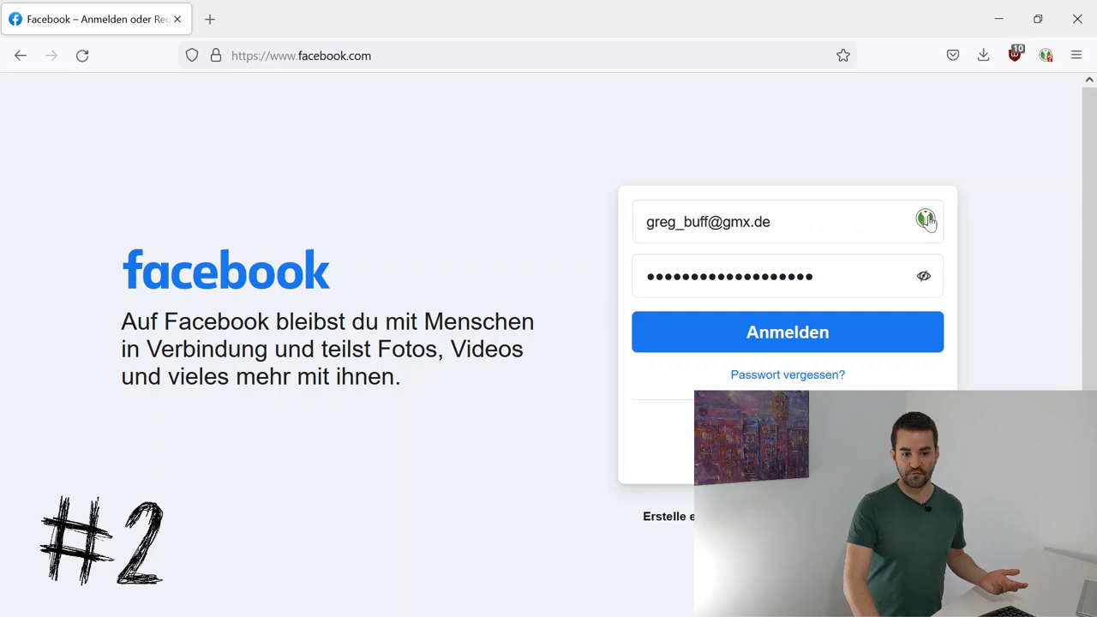
pyautogui.click(797, 342)
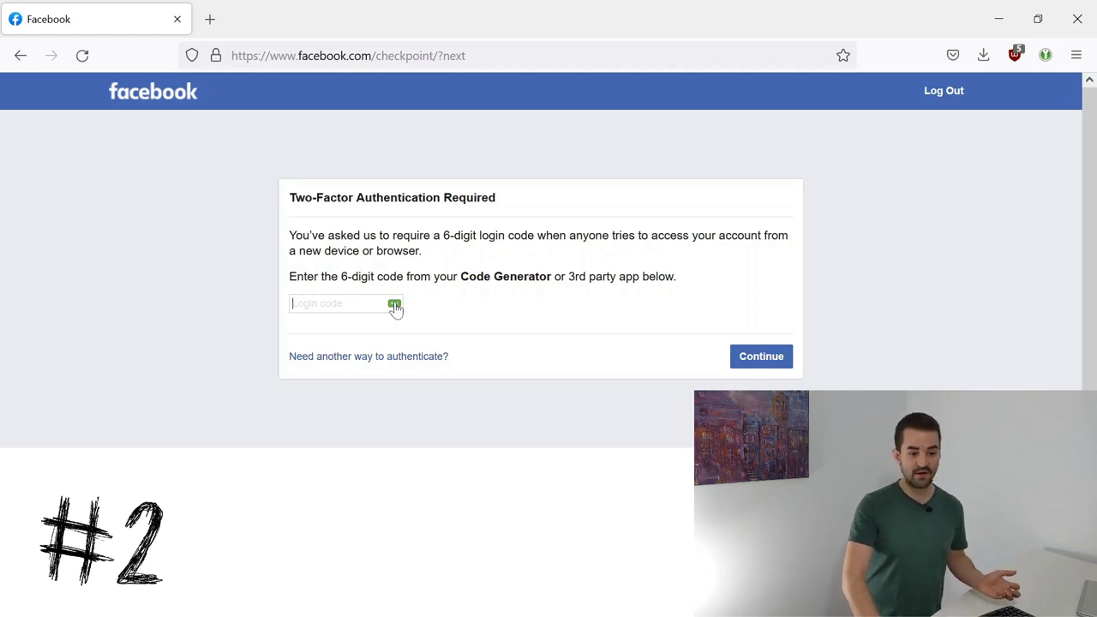
# - Fill in the two-factor login code from KeePassXC and continue the login with the Don't Save browser option
pyautogui.click(394, 305)
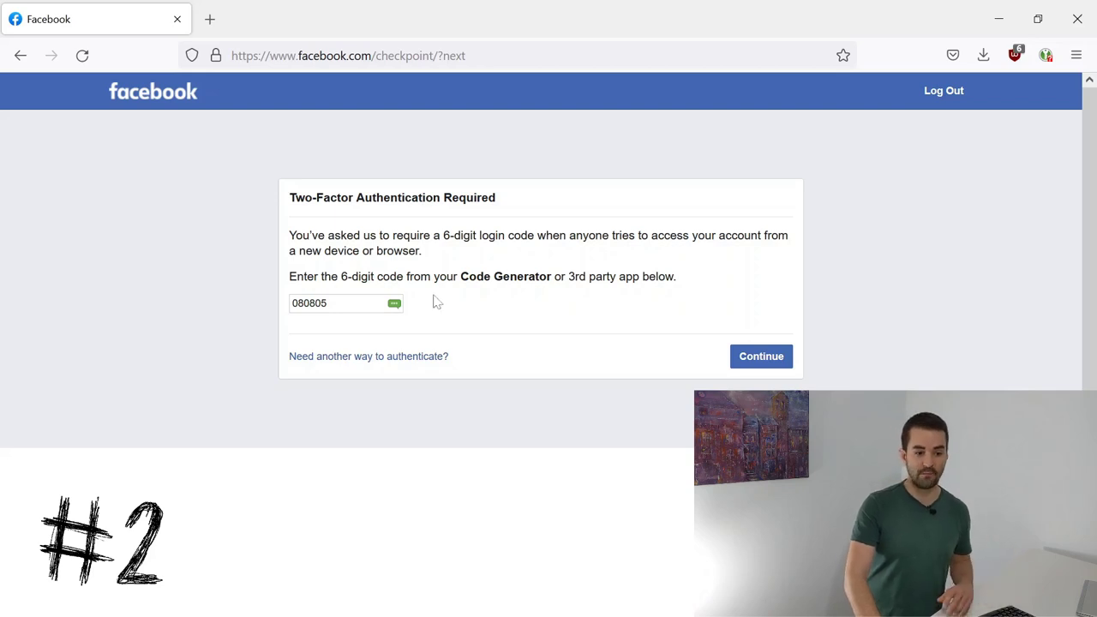
pyautogui.click(759, 360)
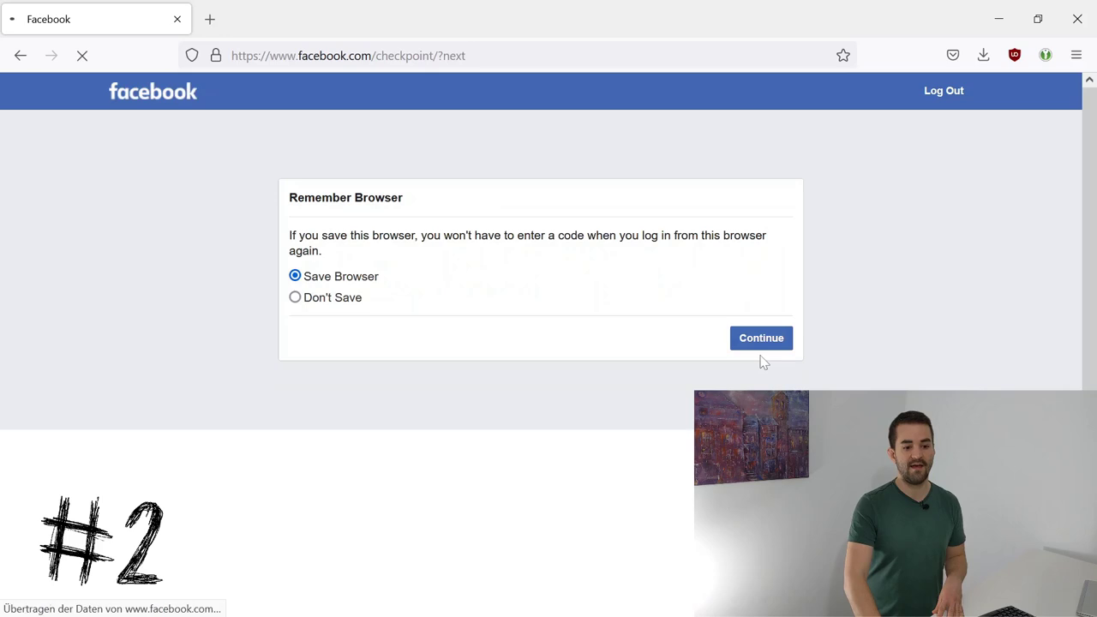
pyautogui.click(310, 300)
pyautogui.click(790, 342)
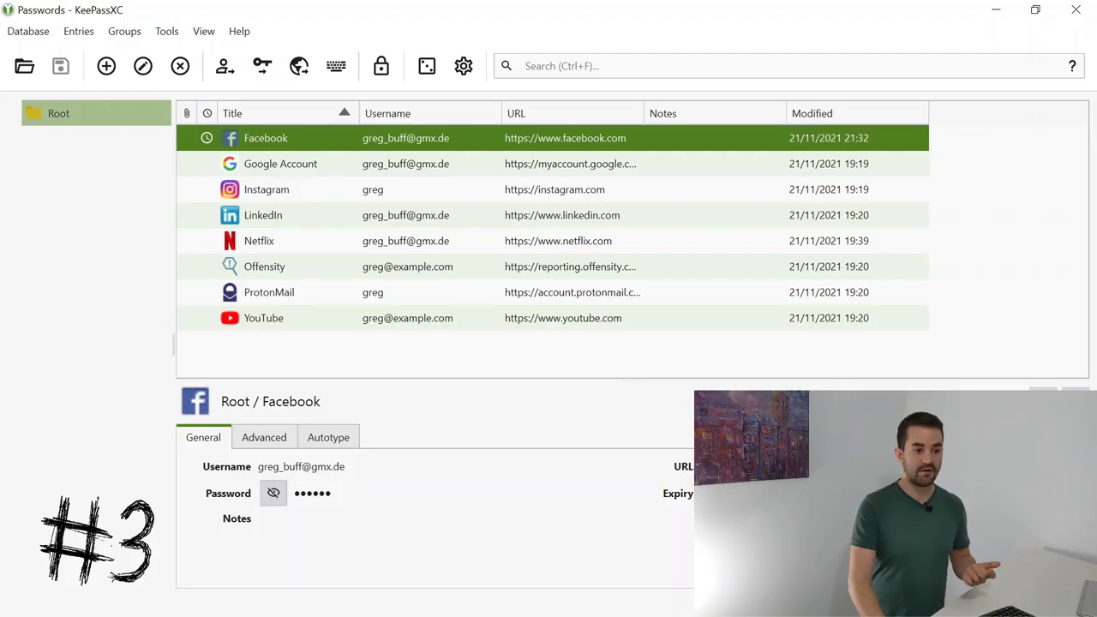
# - Clone the LinkedIn entry in KeePassXC, replacing username and password with references
pyautogui.click(268, 220)
pyautogui.rightClick(266, 215)
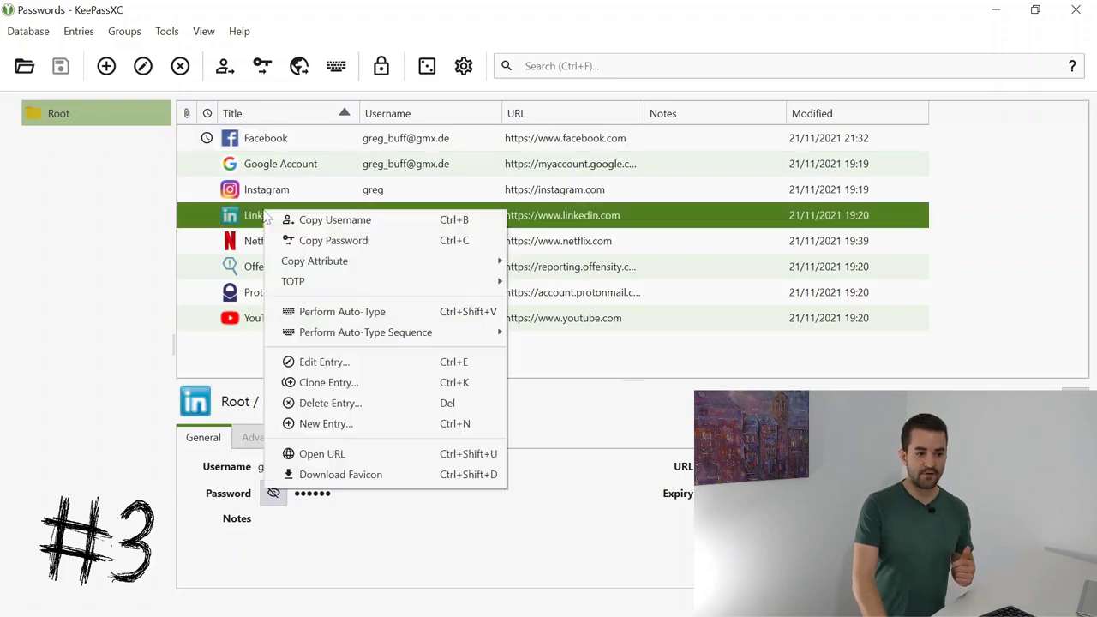
pyautogui.click(336, 383)
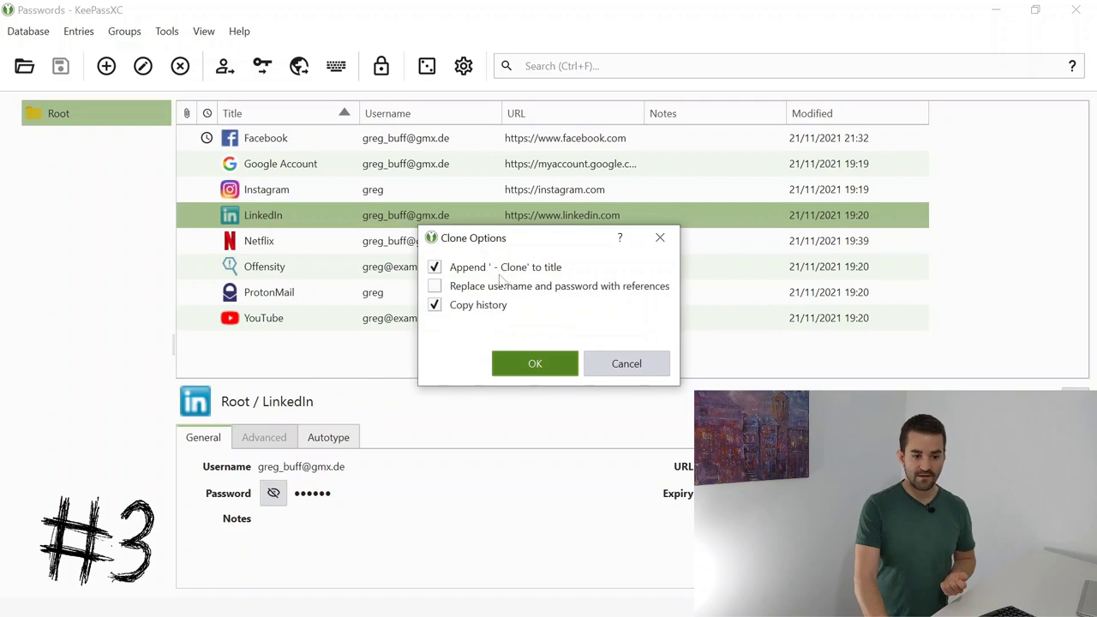
pyautogui.click(439, 288)
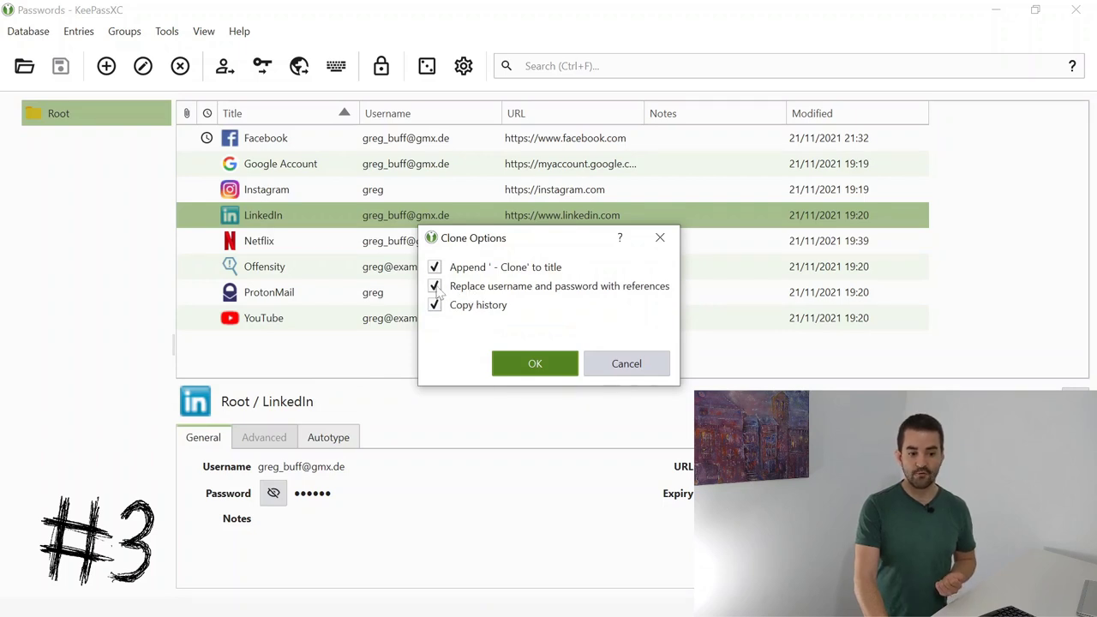
pyautogui.click(540, 368)
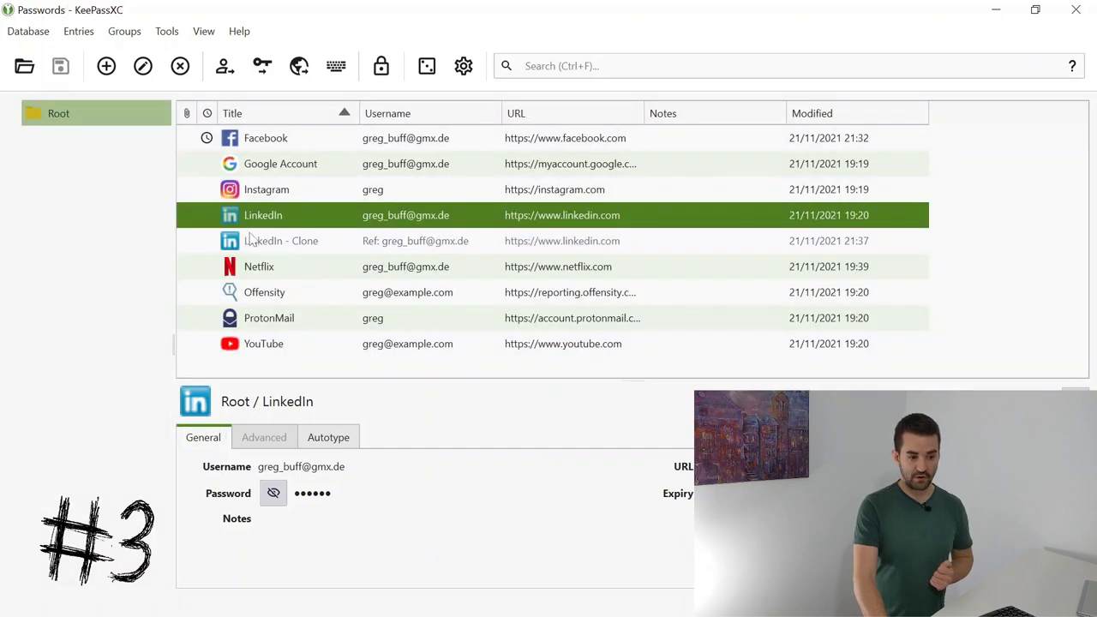
# - Open the cloned LinkedIn entry for editing and change its title to "LinkedIn - Backend"
pyautogui.doubleClick(283, 245)
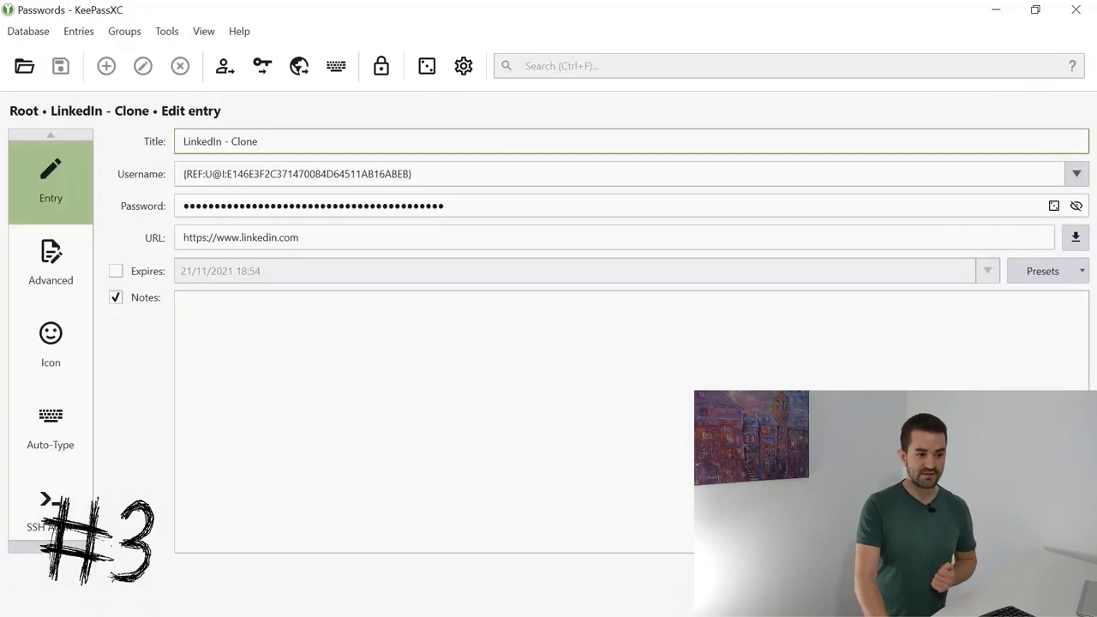
pyautogui.hotkey('ctrl', 'shift', 'Left')
pyautogui.hotkey('shift', 'Left')
pyautogui.hotkey('shift', 'Left')
pyautogui.hotkey('shift', 'Right')
pyautogui.hotkey('shift', 'Right')
pyautogui.hotkey('shift', 'Right')
pyautogui.hotkey('shift', 'Left')
pyautogui.write('Backe')
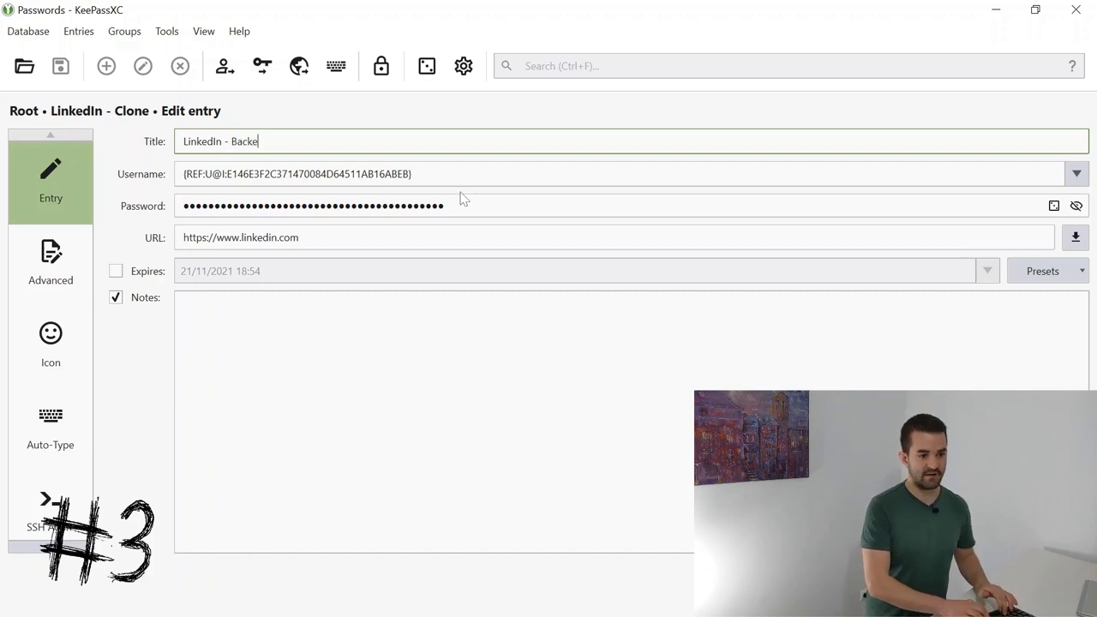
pyautogui.write('nd')
pyautogui.press('Tab')
pyautogui.hotkey('ctrl', 'a')
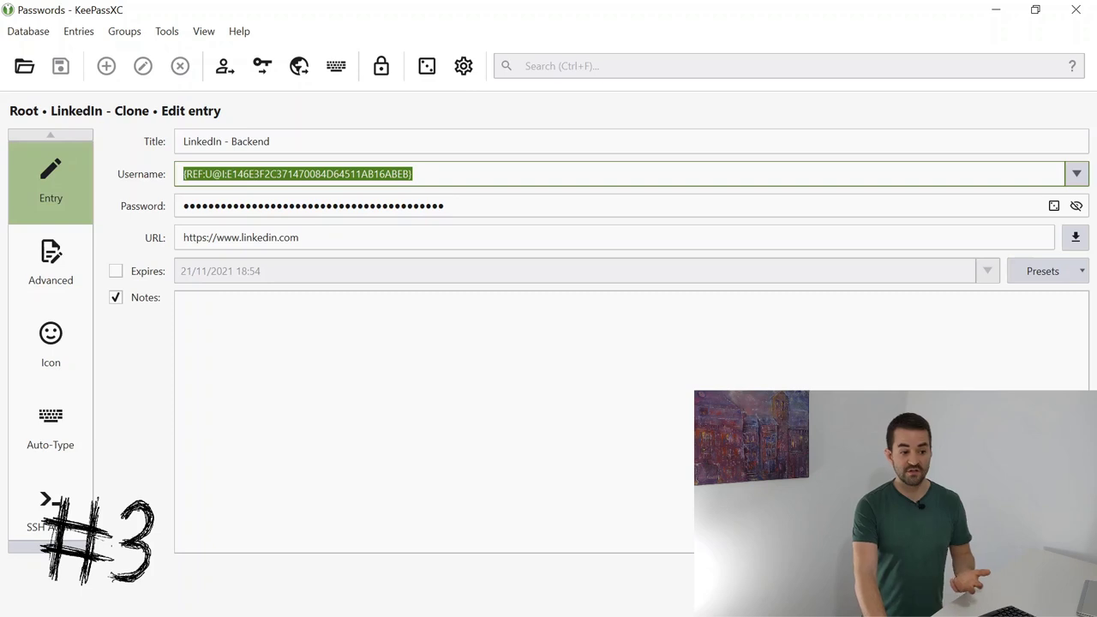
pyautogui.click(259, 174)
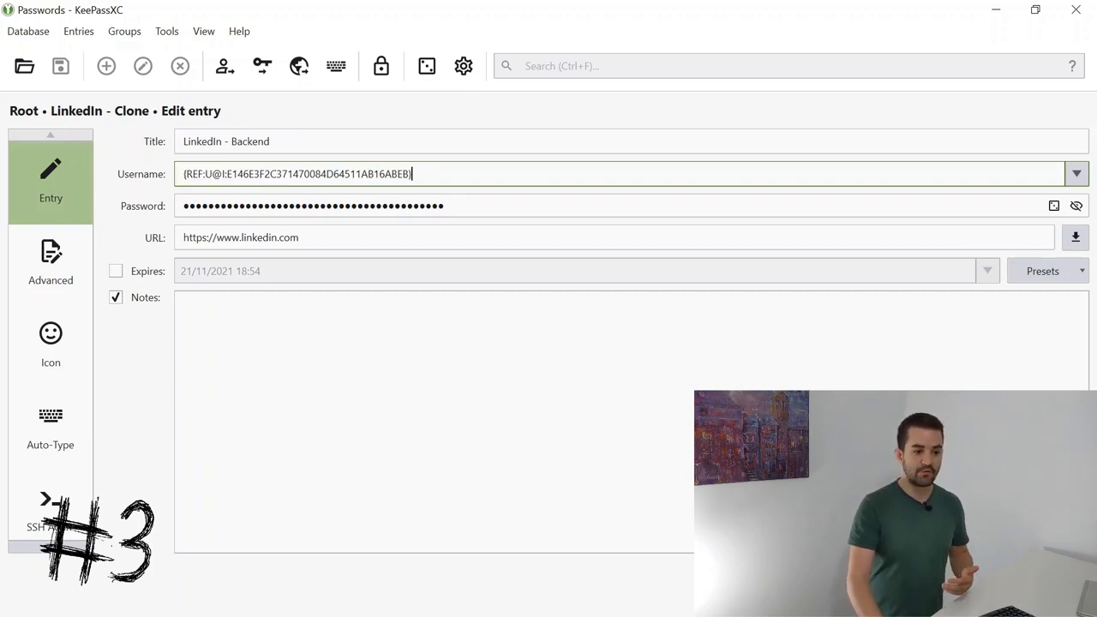
pyautogui.write('@domain')
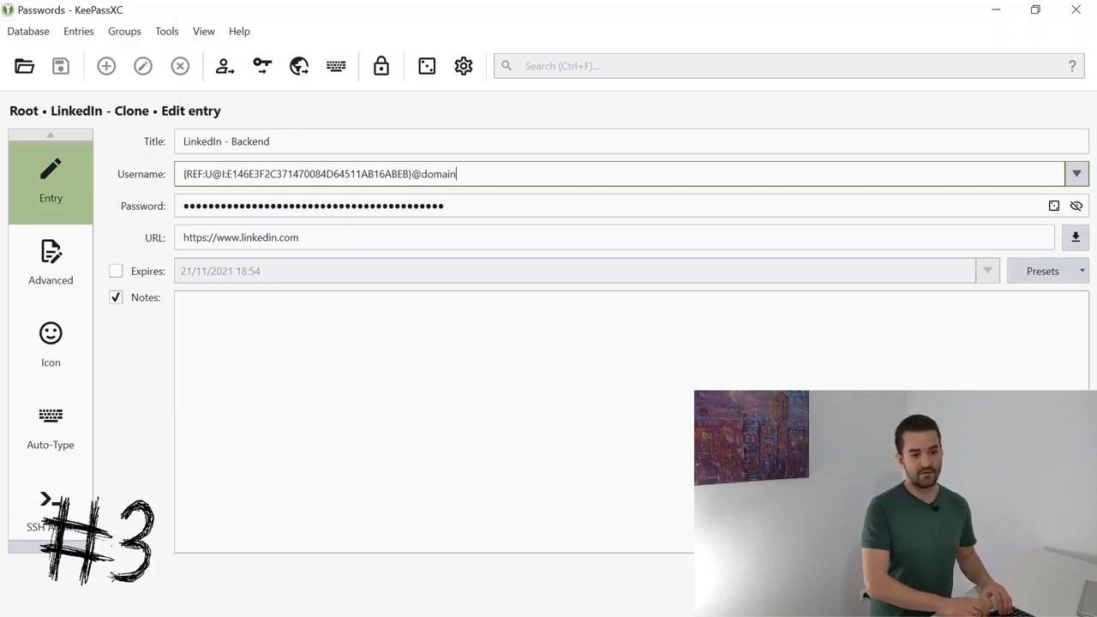
pyautogui.write('.local')
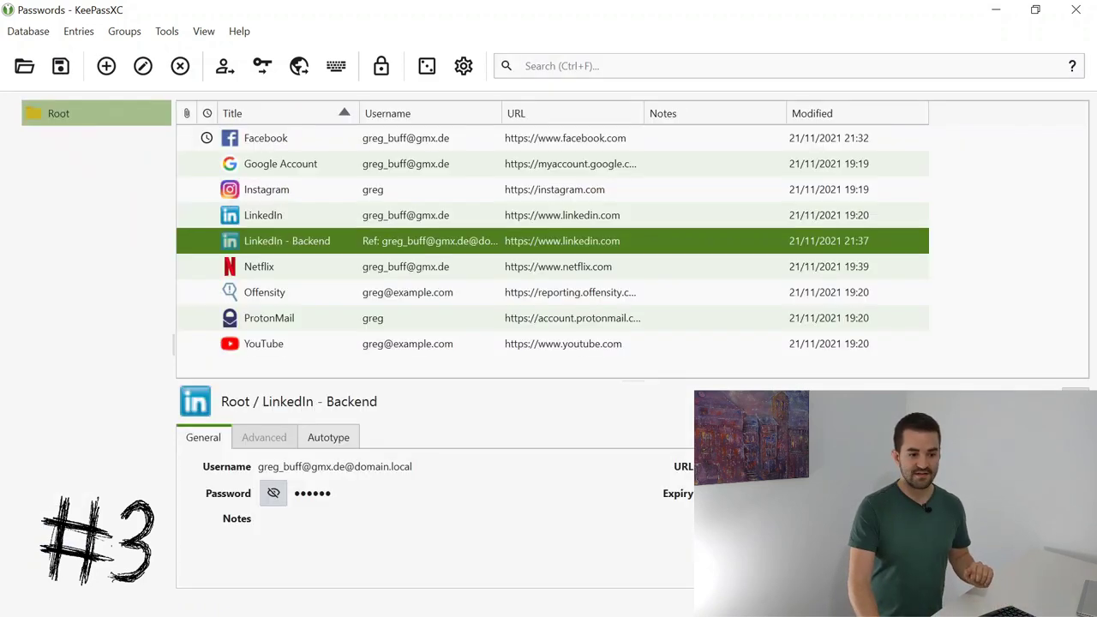
pyautogui.press('Return')
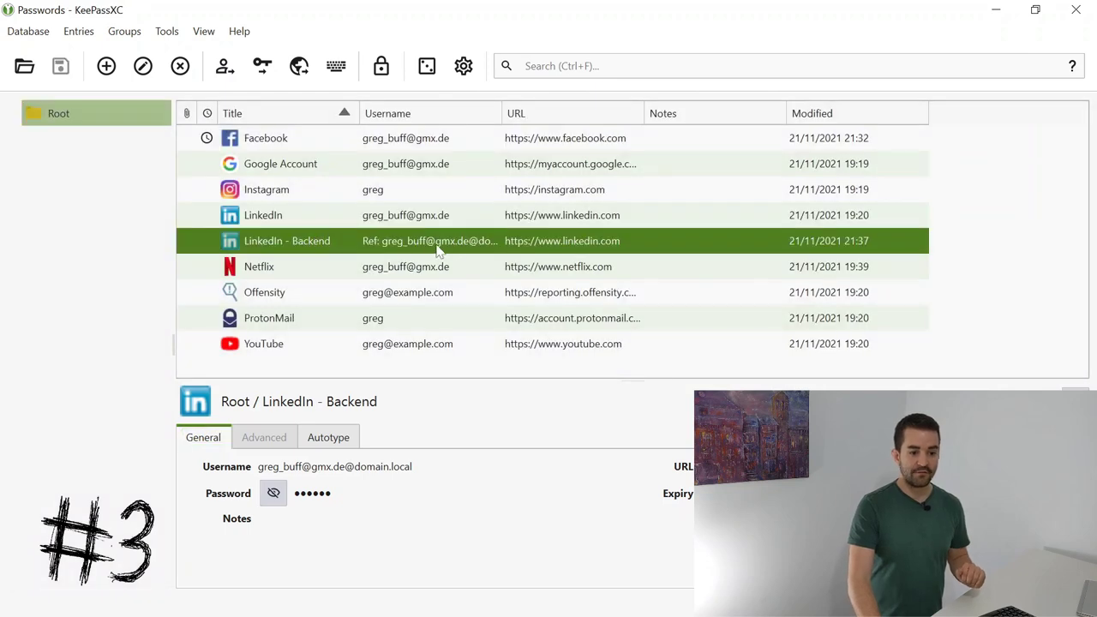
pyautogui.click(394, 216)
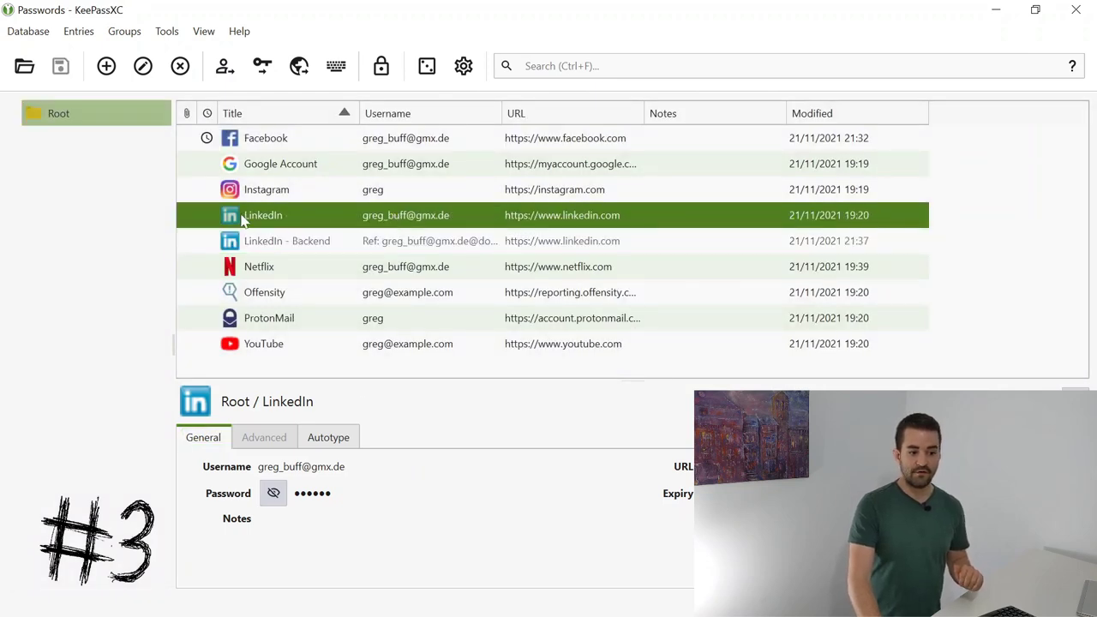
pyautogui.click(401, 244)
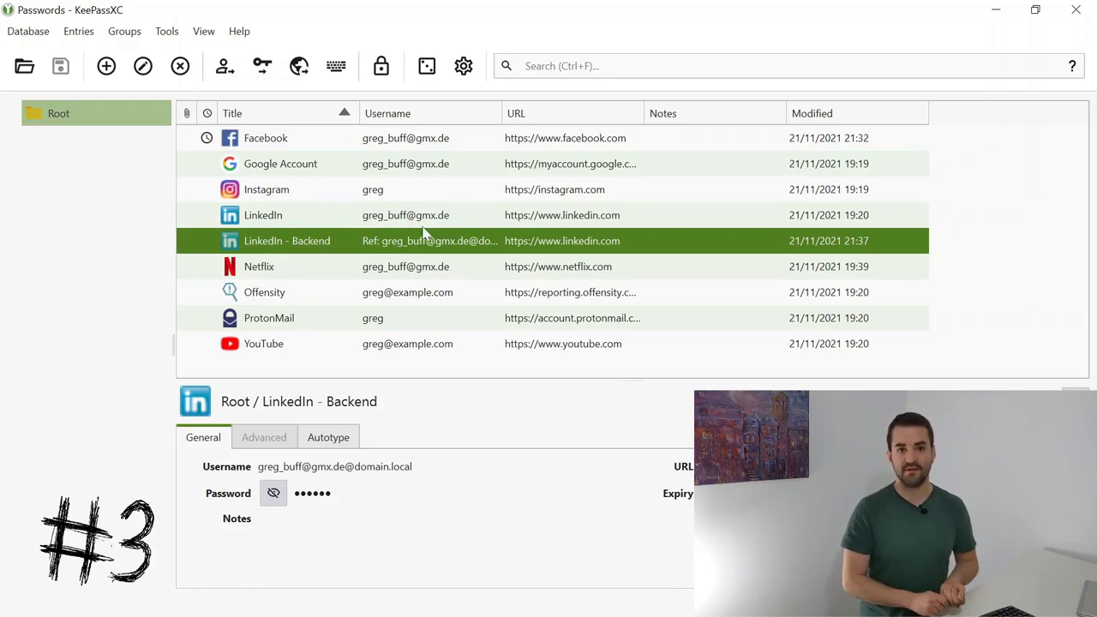
pyautogui.click(291, 216)
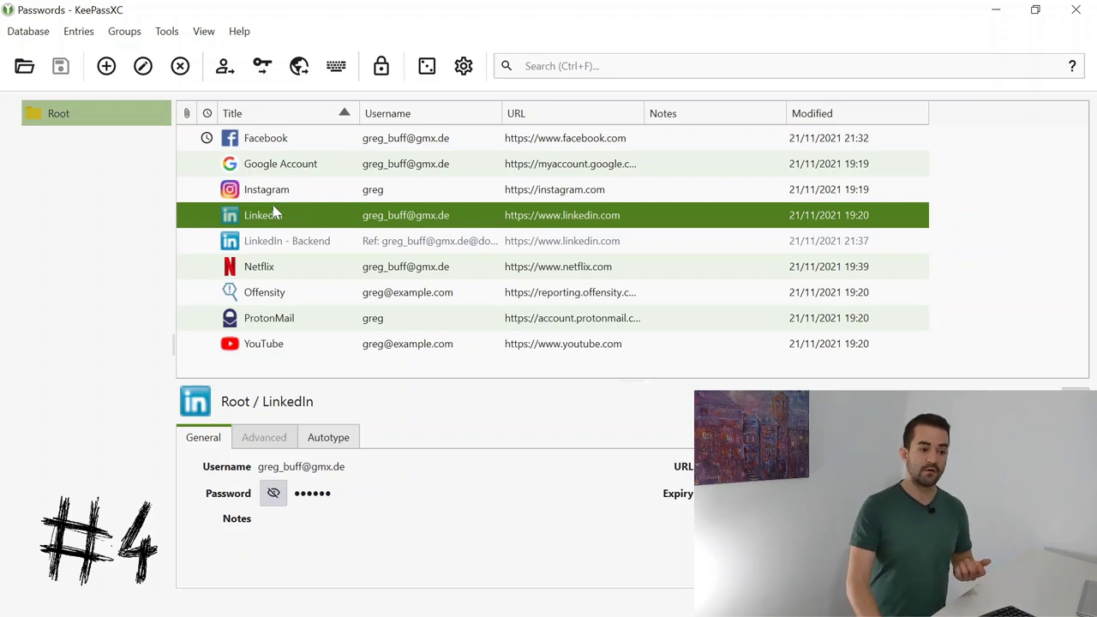
pyautogui.doubleClick(282, 145)
pyautogui.scroll(-3, 62, 379)
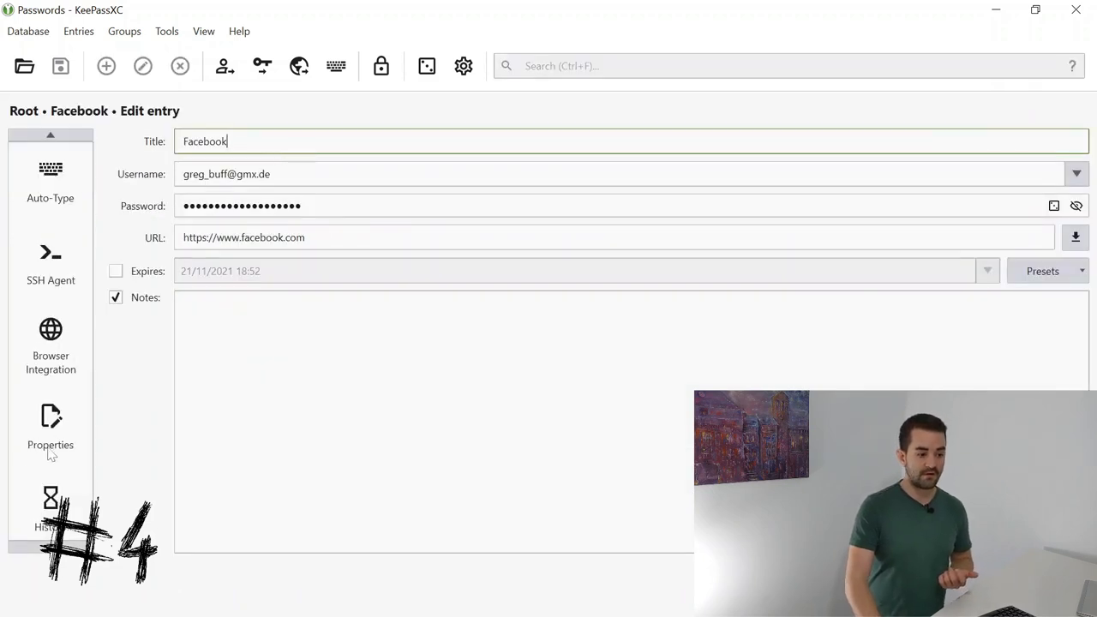
pyautogui.click(50, 351)
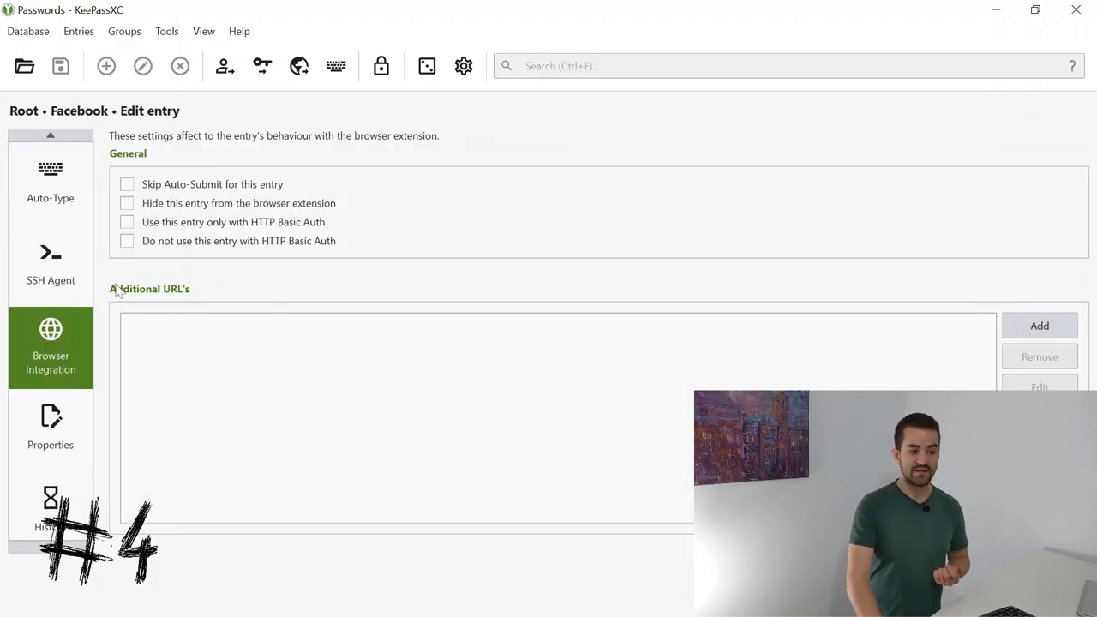
pyautogui.click(1039, 328)
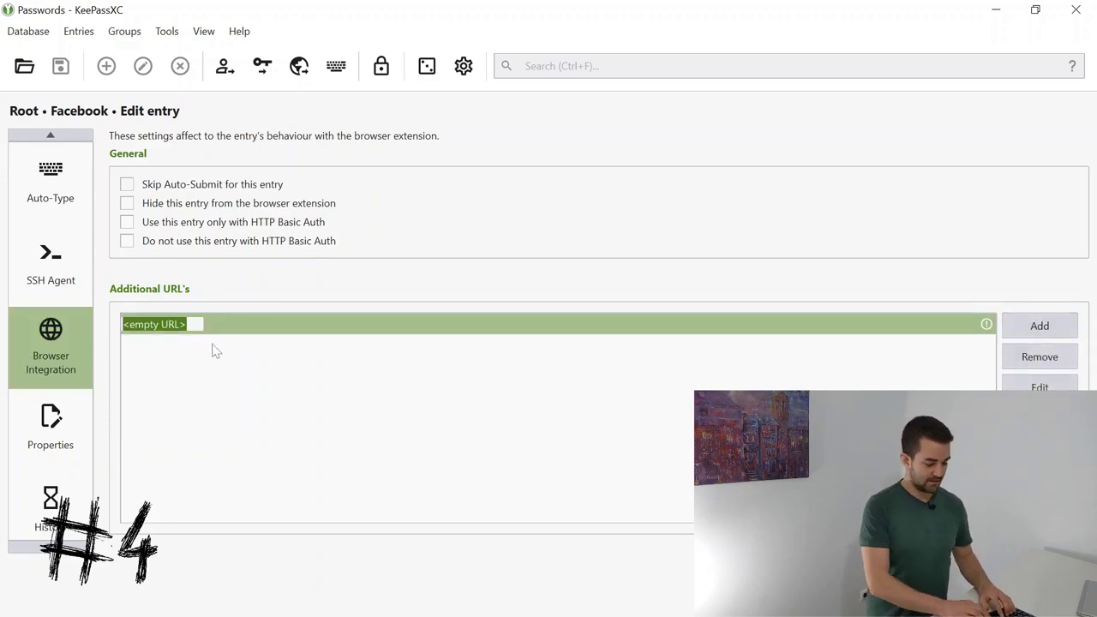
pyautogui.write('https:')
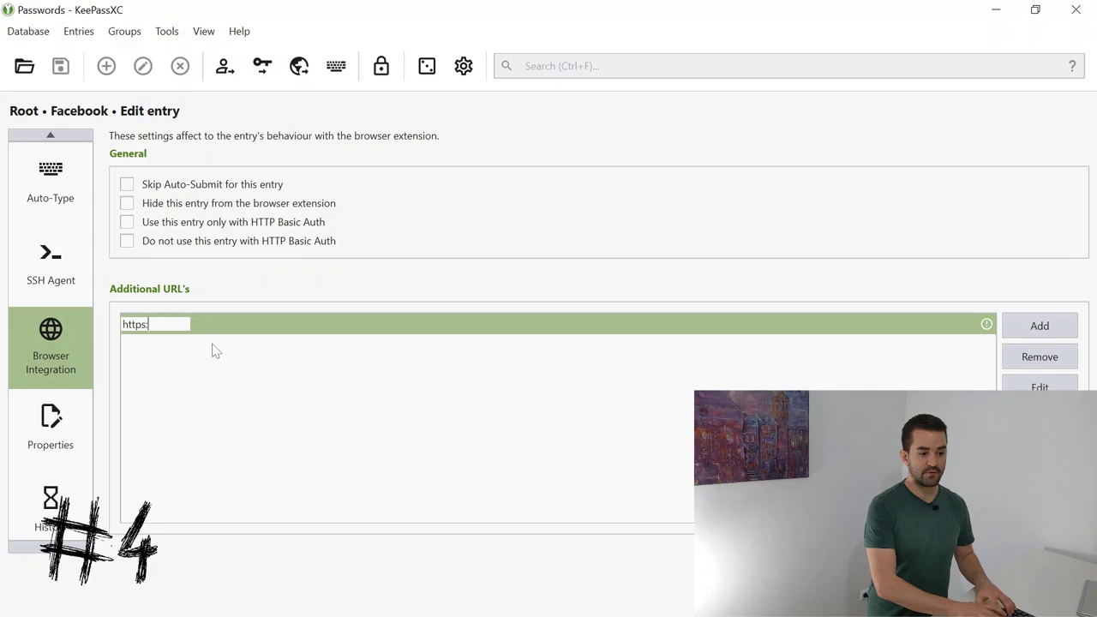
pyautogui.write('//work')
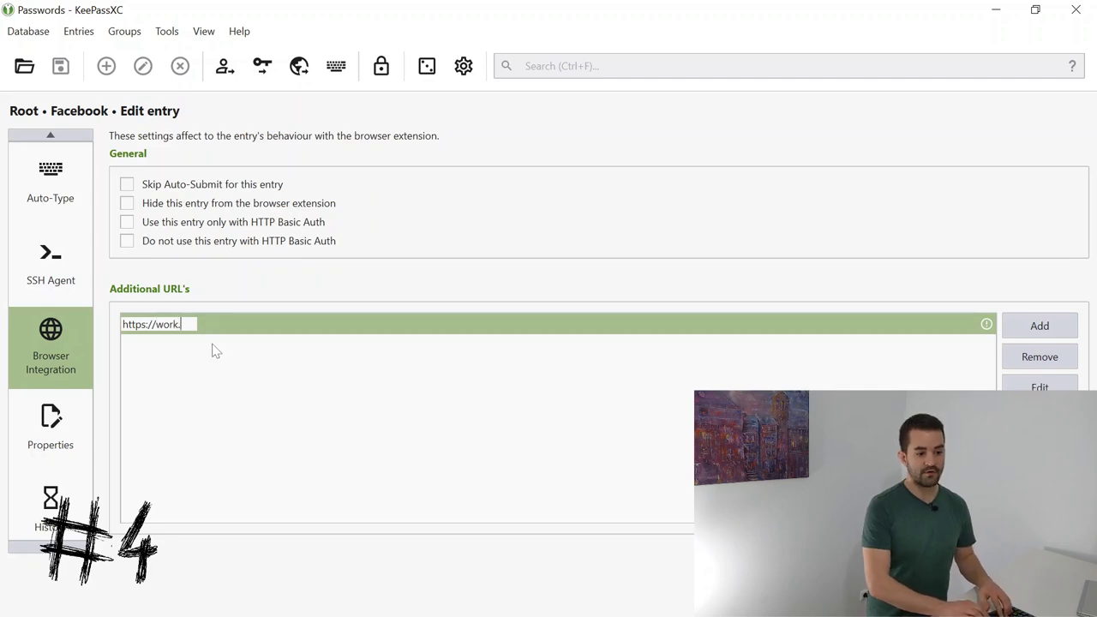
pyautogui.write('.workplace.com')
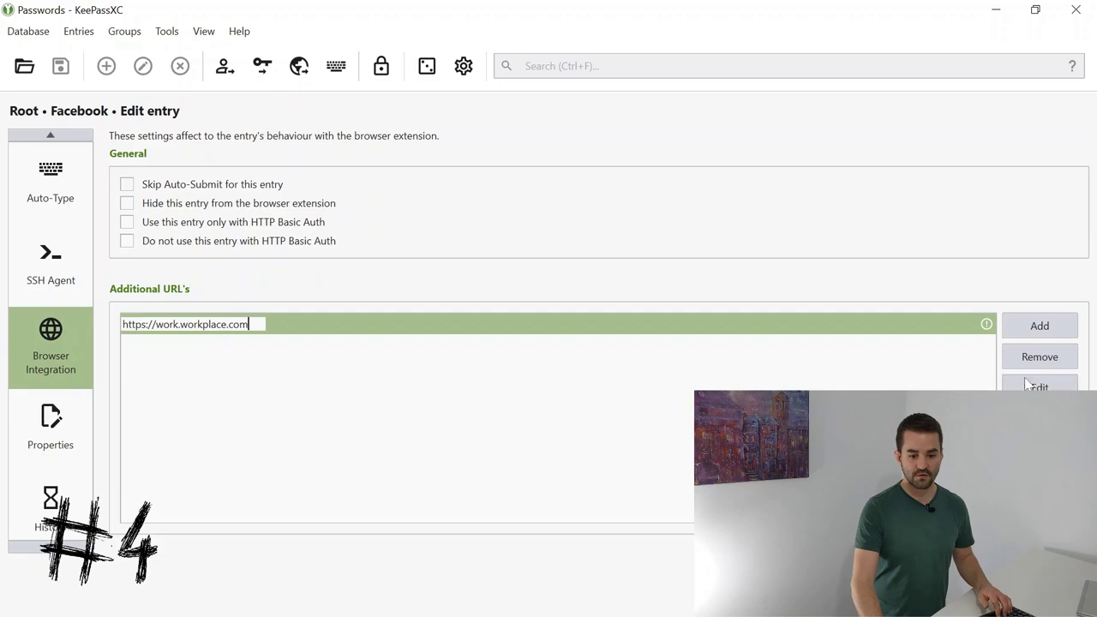
pyautogui.press('Return')
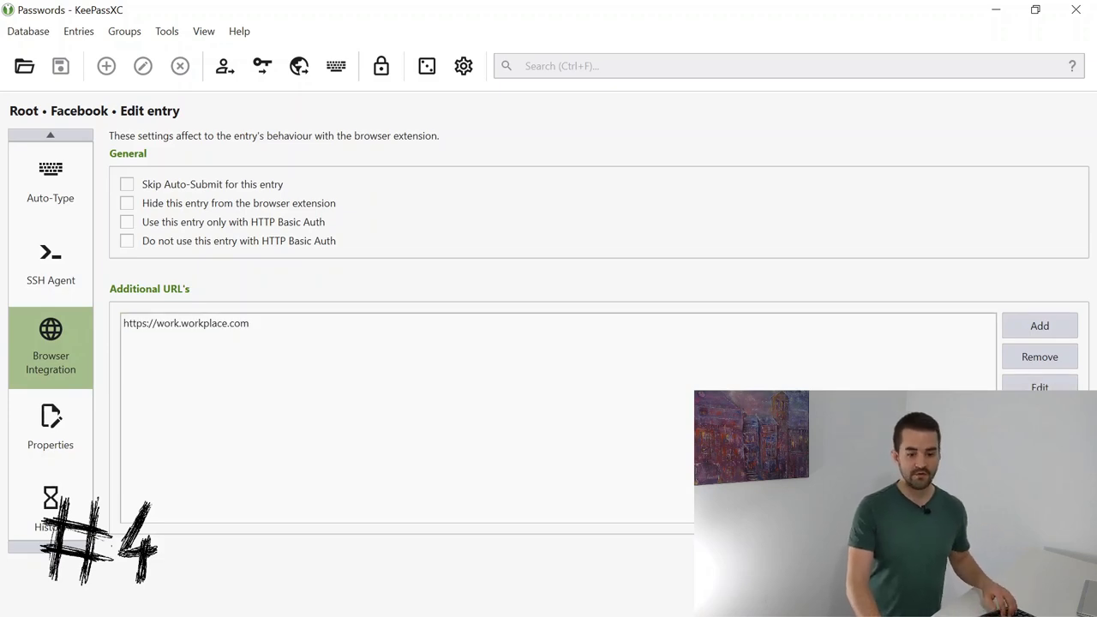
pyautogui.press('Return')
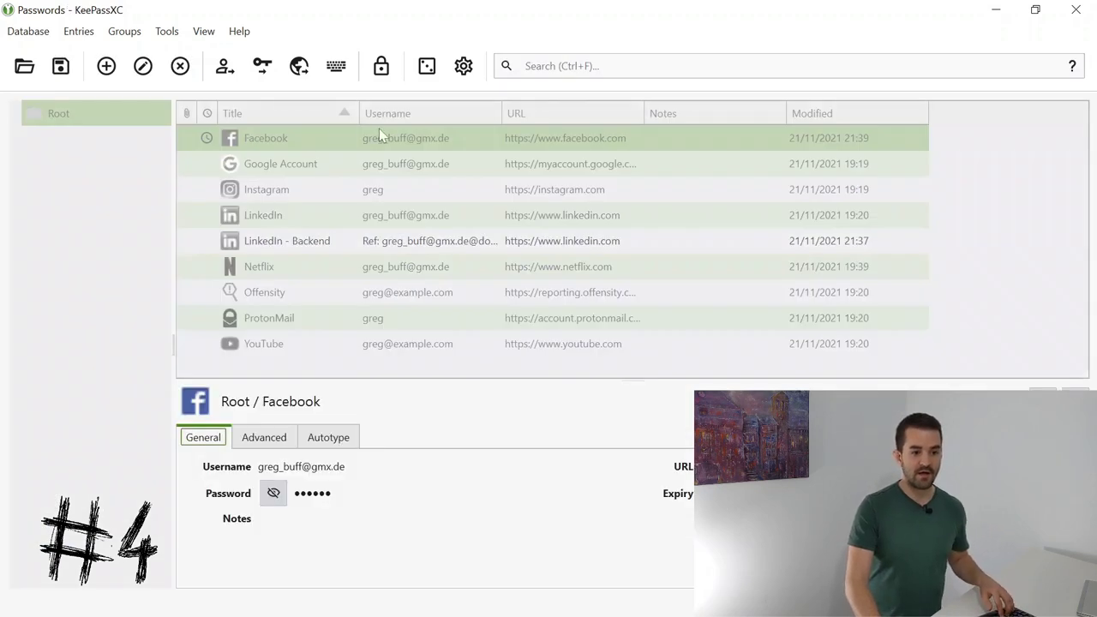
pyautogui.hotkey('ctrl', 's')
# - Switch to the browser and fill the Workplace login's username field with the stored KeePassXC credentials
pyautogui.hotkey('alt', 'Tab')
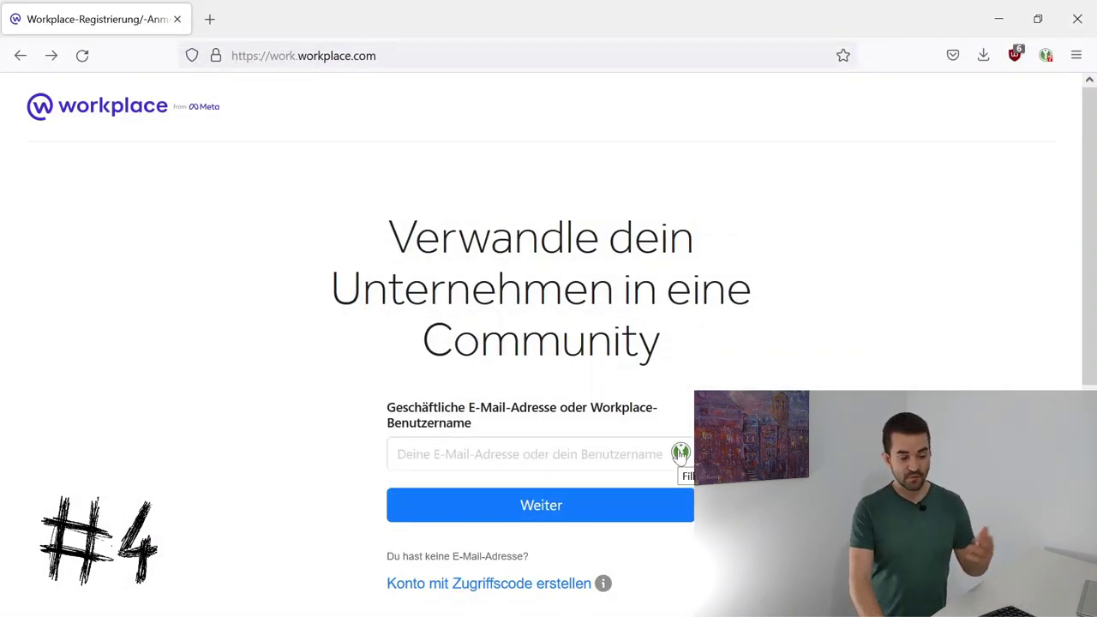
pyautogui.click(679, 454)
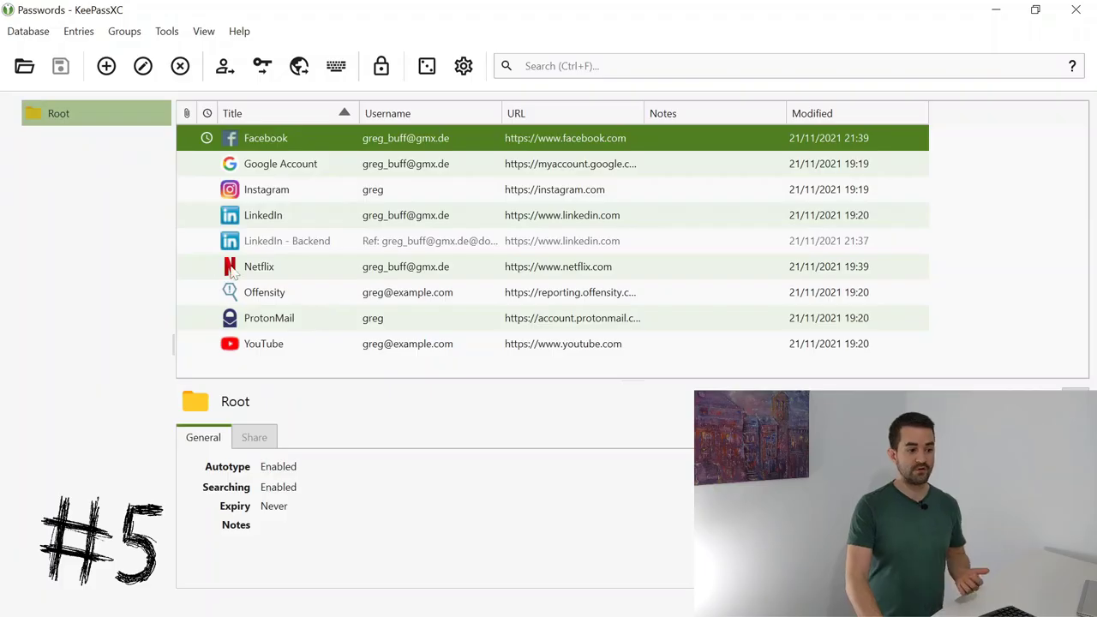
# - Create a new group named "share_with_mommy" under Root in KeePassXC
pyautogui.rightClick(60, 123)
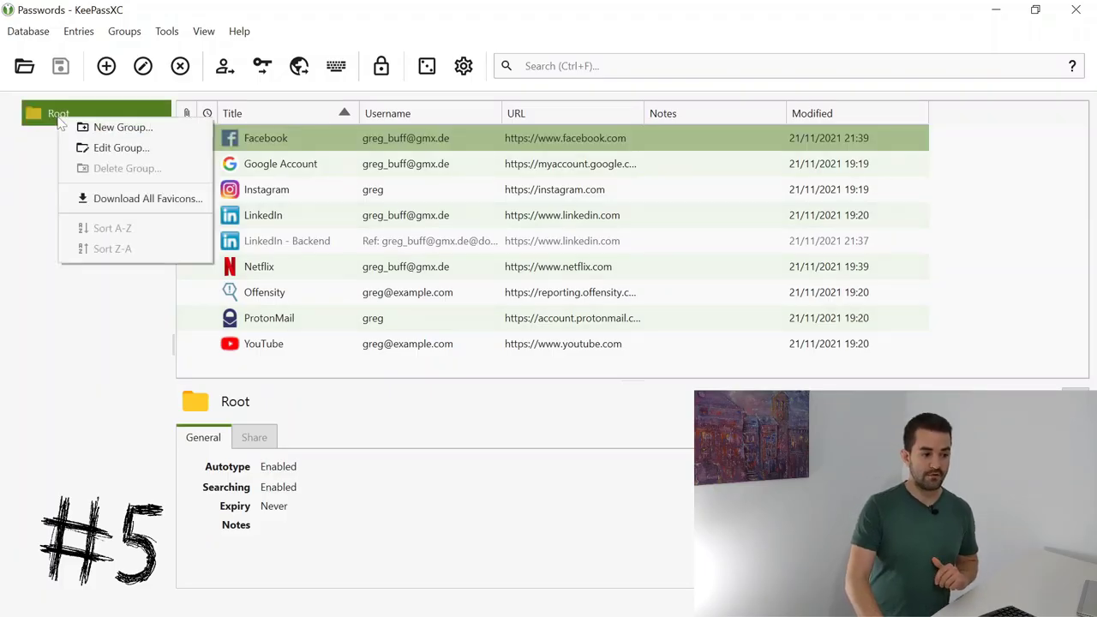
pyautogui.click(120, 127)
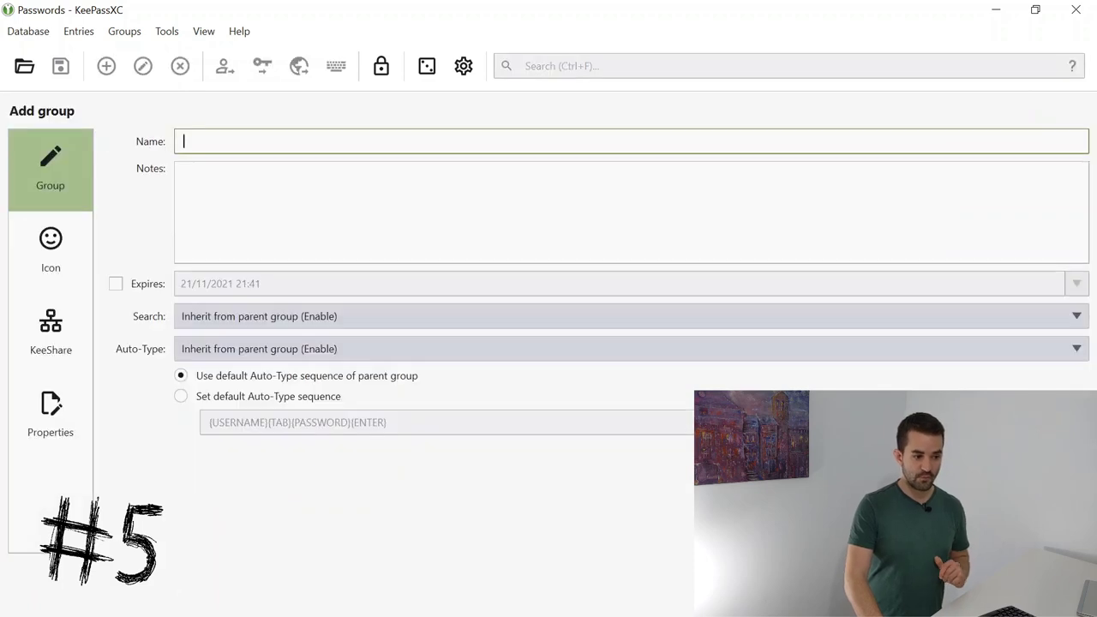
pyautogui.write('share')
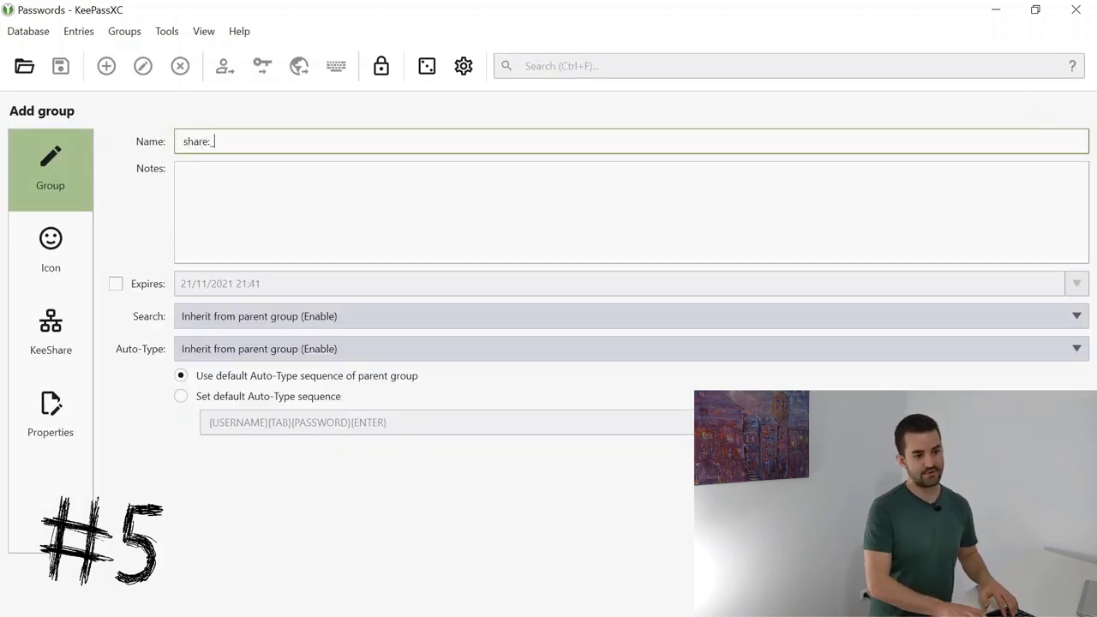
pyautogui.write('_with_mommy')
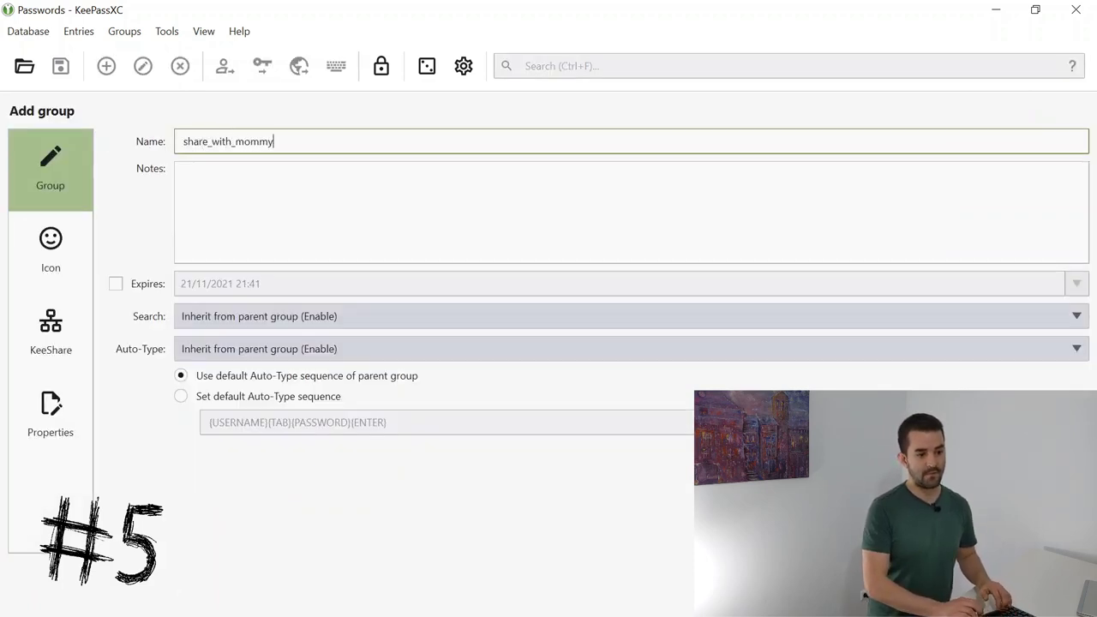
pyautogui.press('Return')
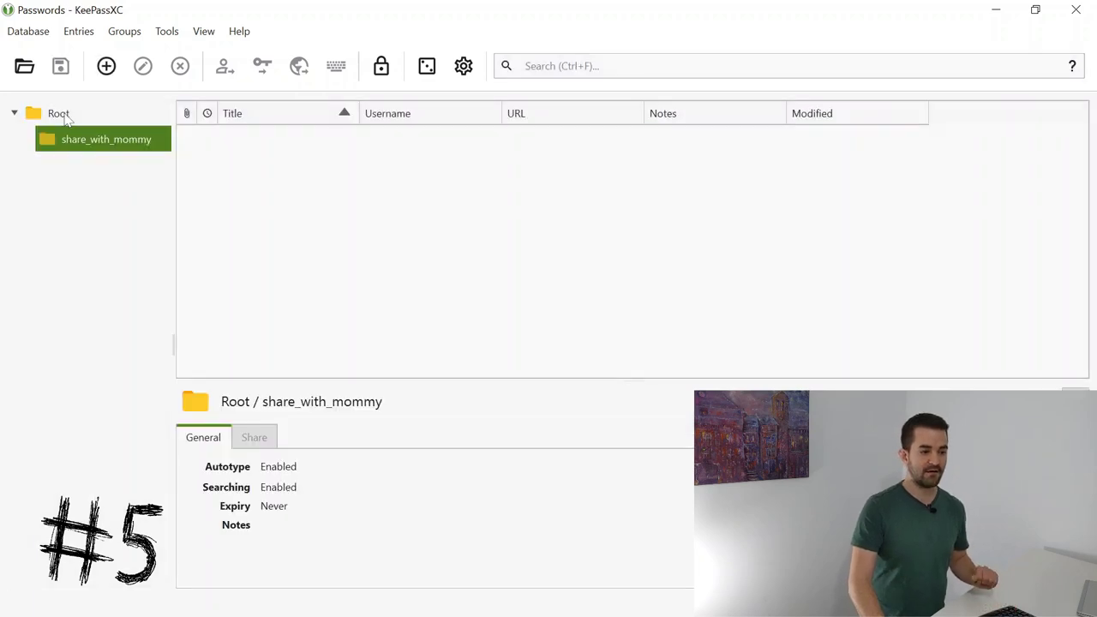
# - Move the Netflix entry from Root into the share_with_mommy group and open that group
pyautogui.click(60, 114)
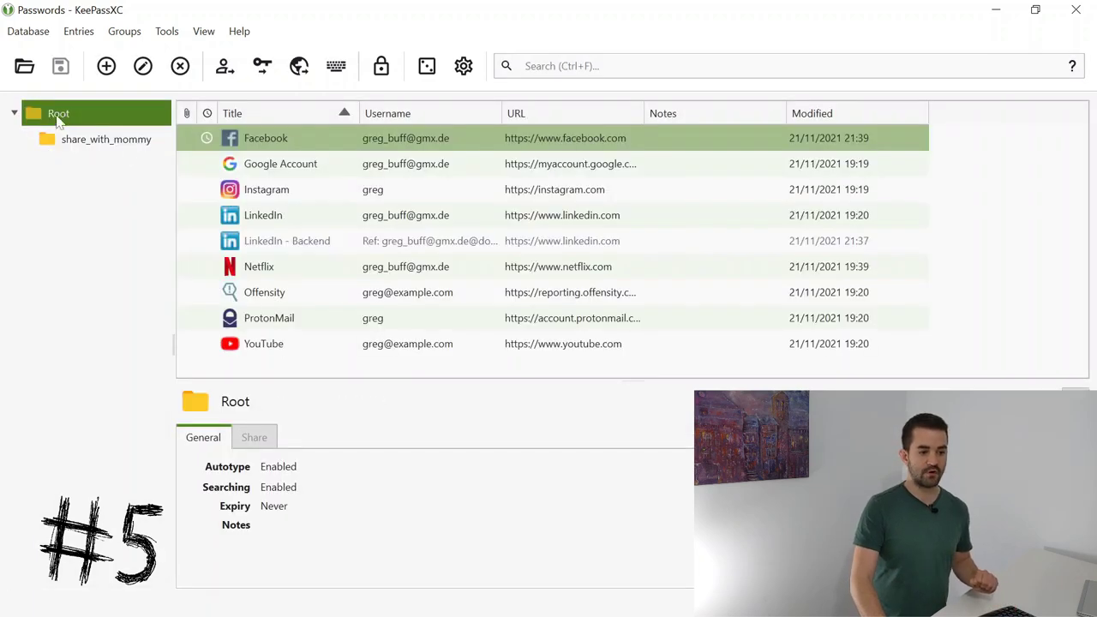
pyautogui.click(266, 267)
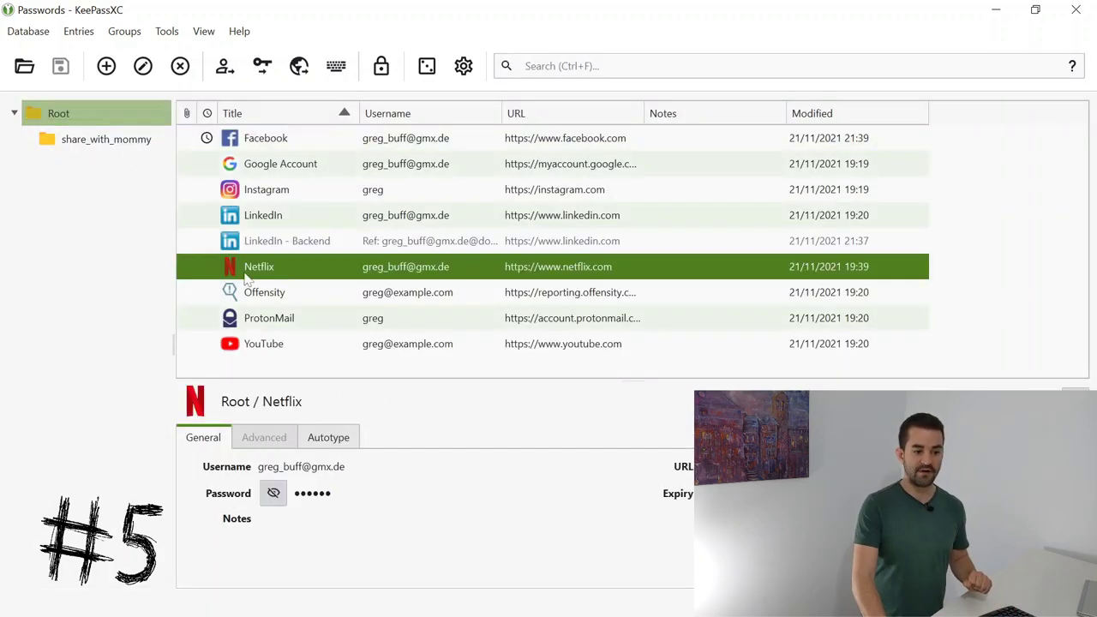
pyautogui.moveTo(260, 270); pyautogui.dragTo(90, 144)
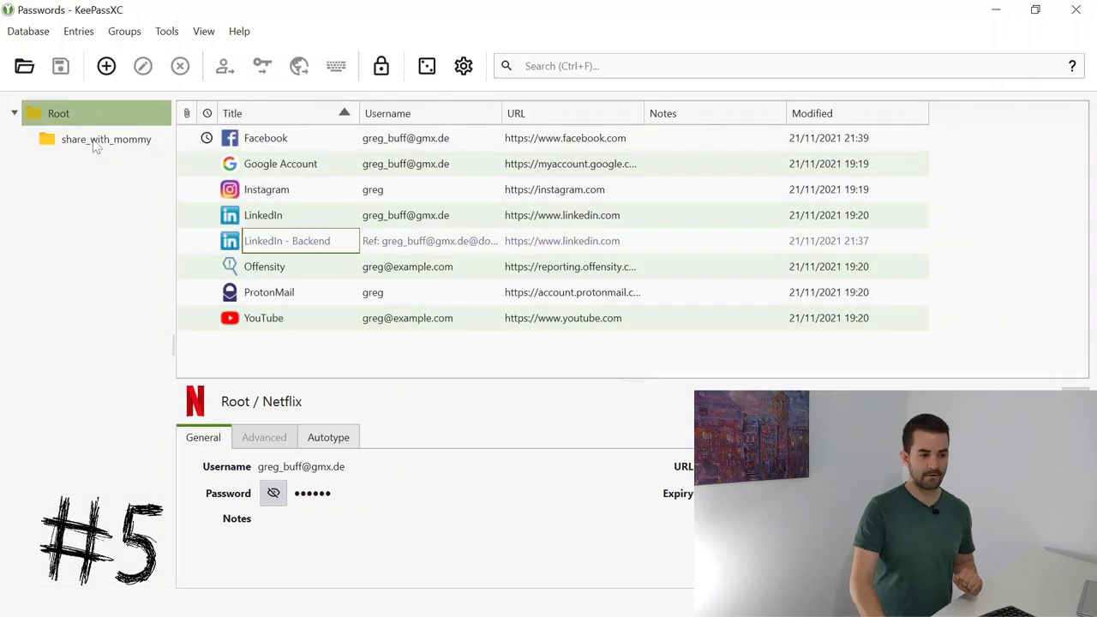
pyautogui.click(96, 142)
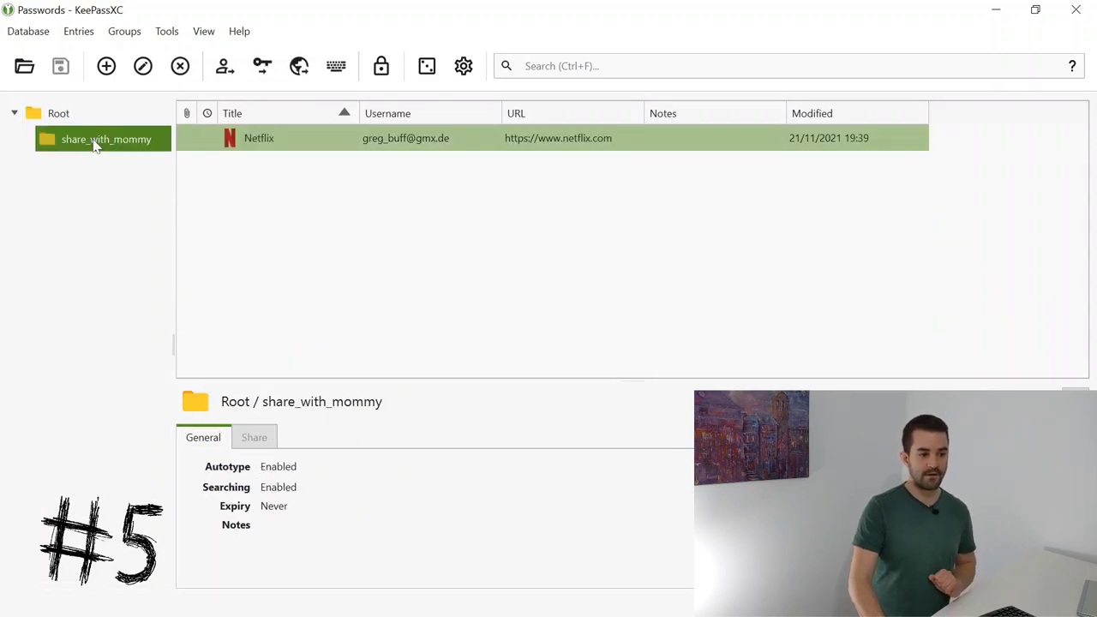
# - Edit the share_with_mommy group and set its KeeShare type to Synchronise
pyautogui.rightClick(94, 140)
pyautogui.click(147, 171)
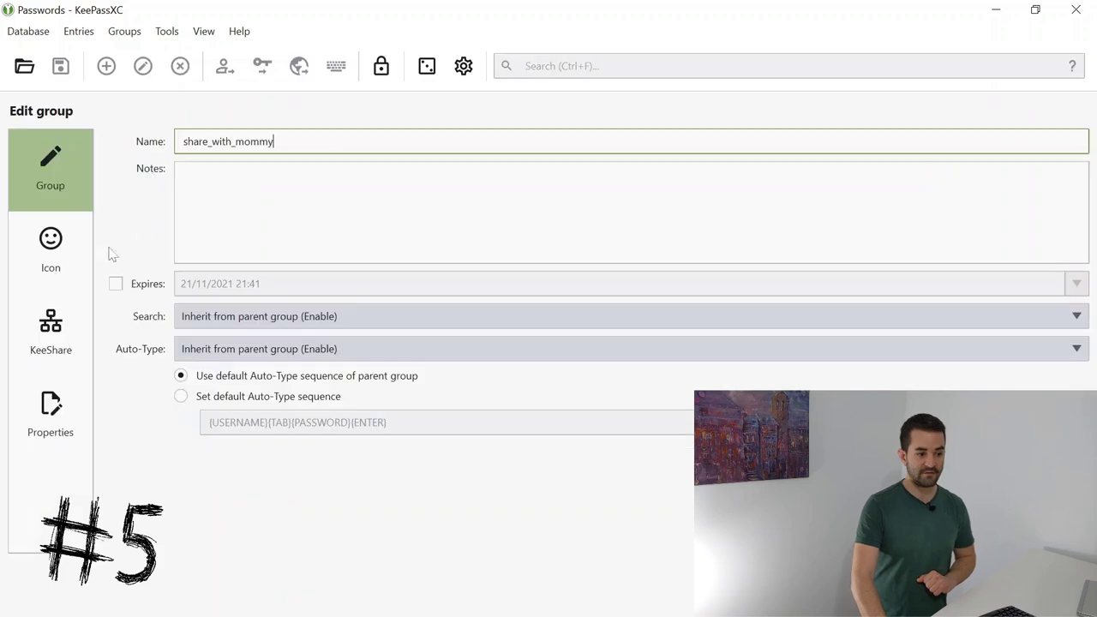
pyautogui.click(56, 335)
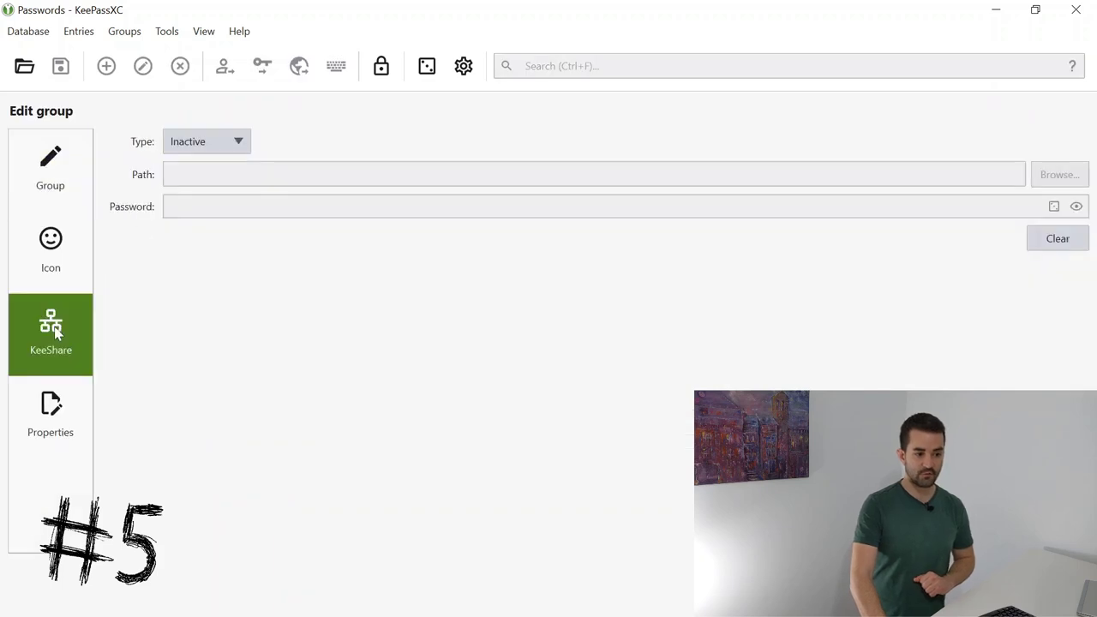
pyautogui.click(224, 142)
pyautogui.click(217, 205)
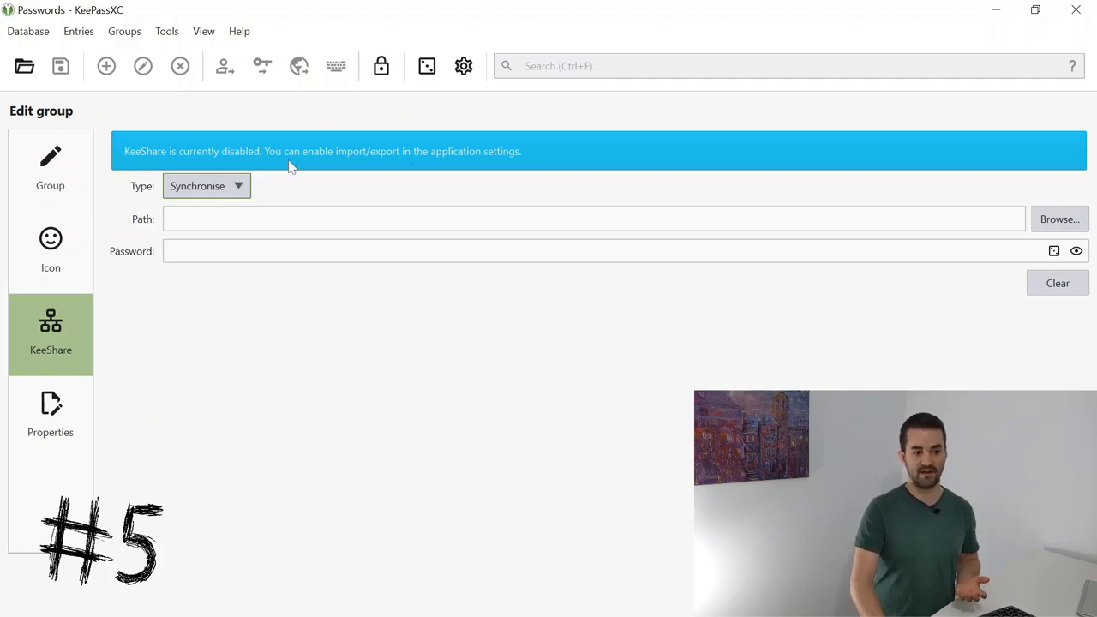
# - Enable KeeShare import and export in the application settings
pyautogui.click(472, 75)
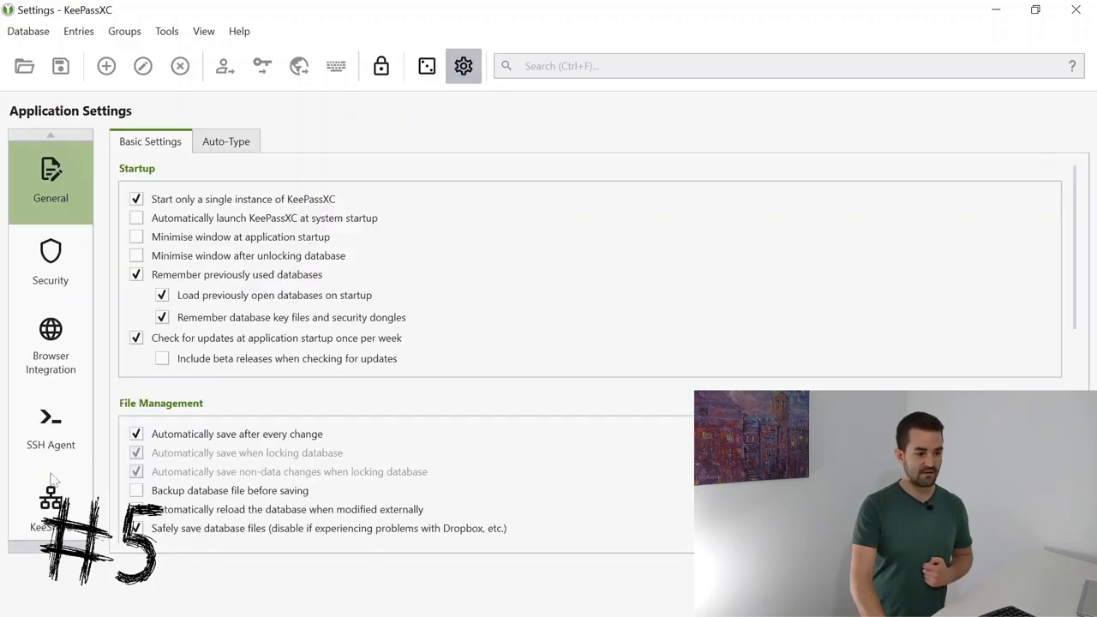
pyautogui.click(71, 506)
pyautogui.click(155, 166)
pyautogui.click(158, 184)
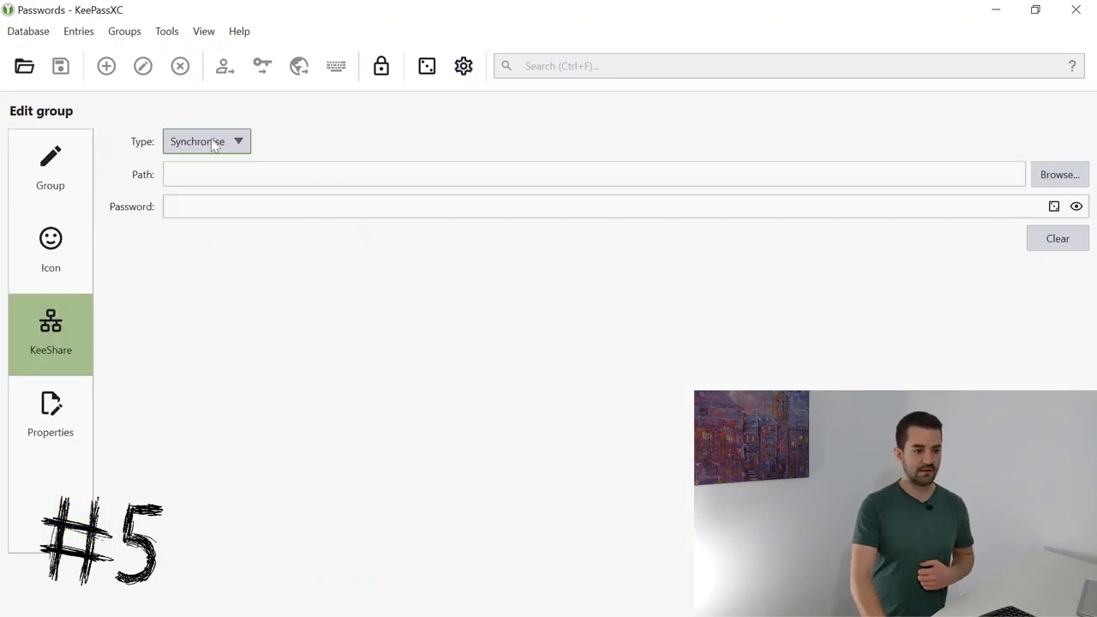
# - Keep the share type as Synchronise and set its path to a container file named "keepass_share_mommy" in the OneDrive folder
pyautogui.click(203, 146)
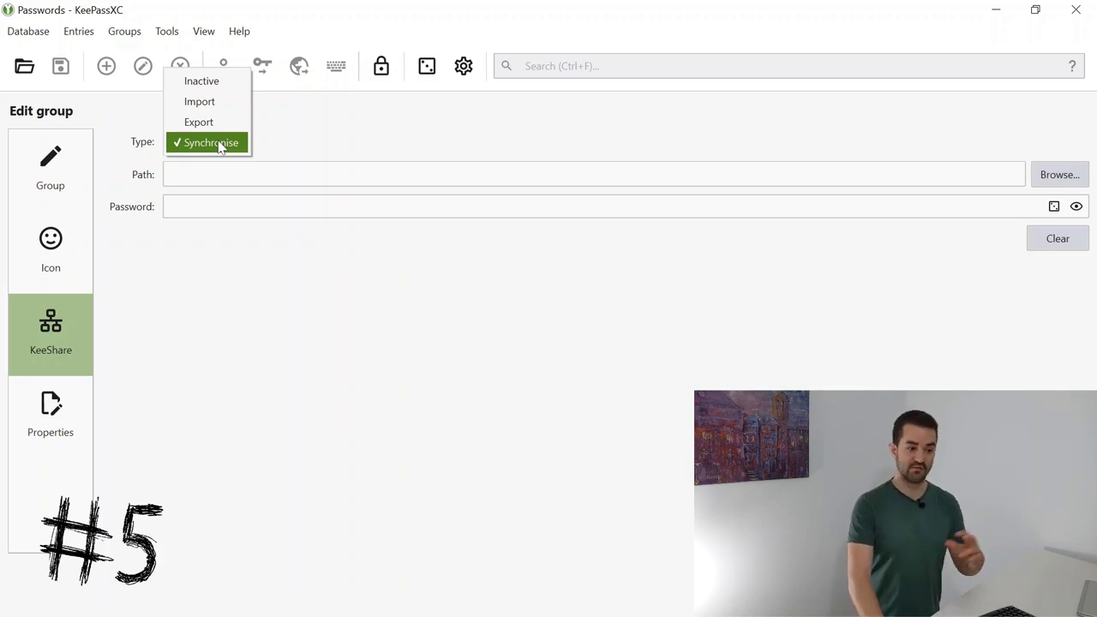
pyautogui.click(219, 144)
pyautogui.press('Tab')
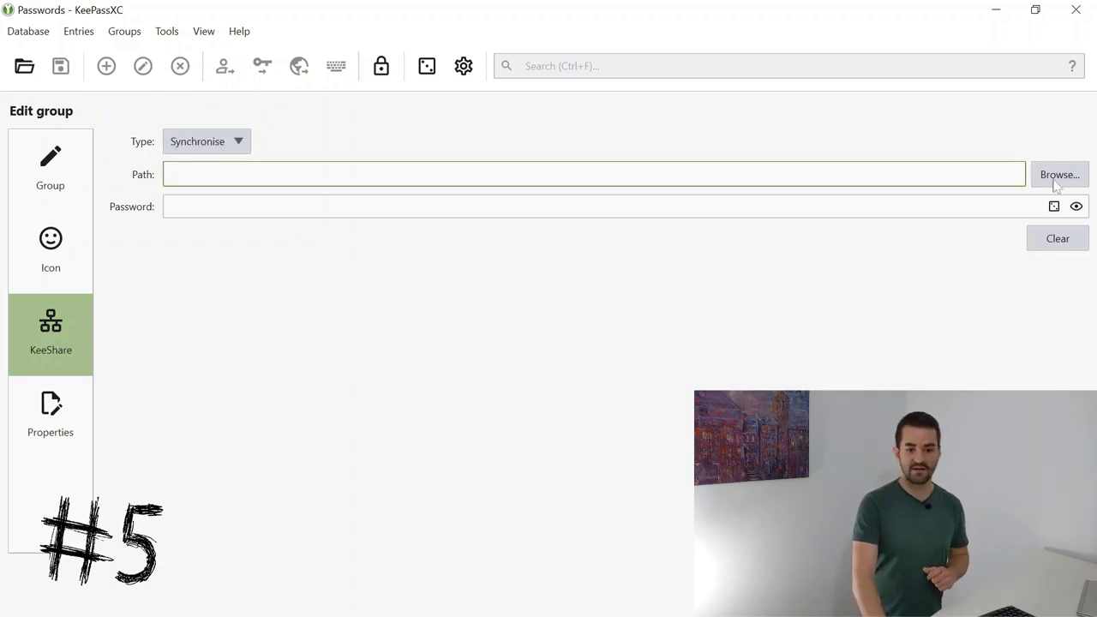
pyautogui.click(1059, 174)
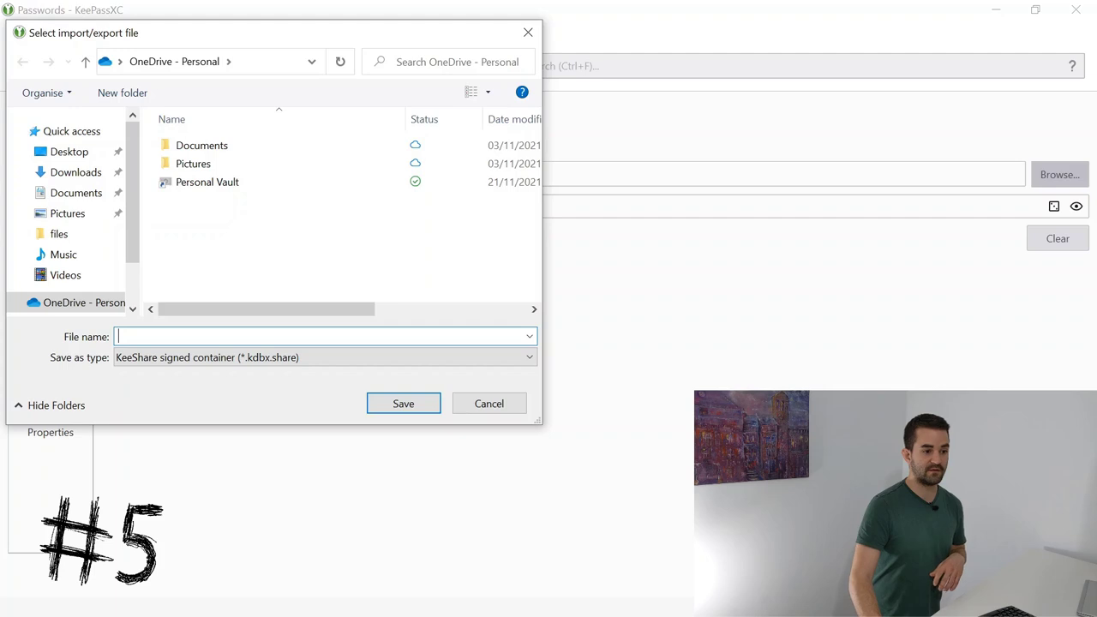
pyautogui.write('keep')
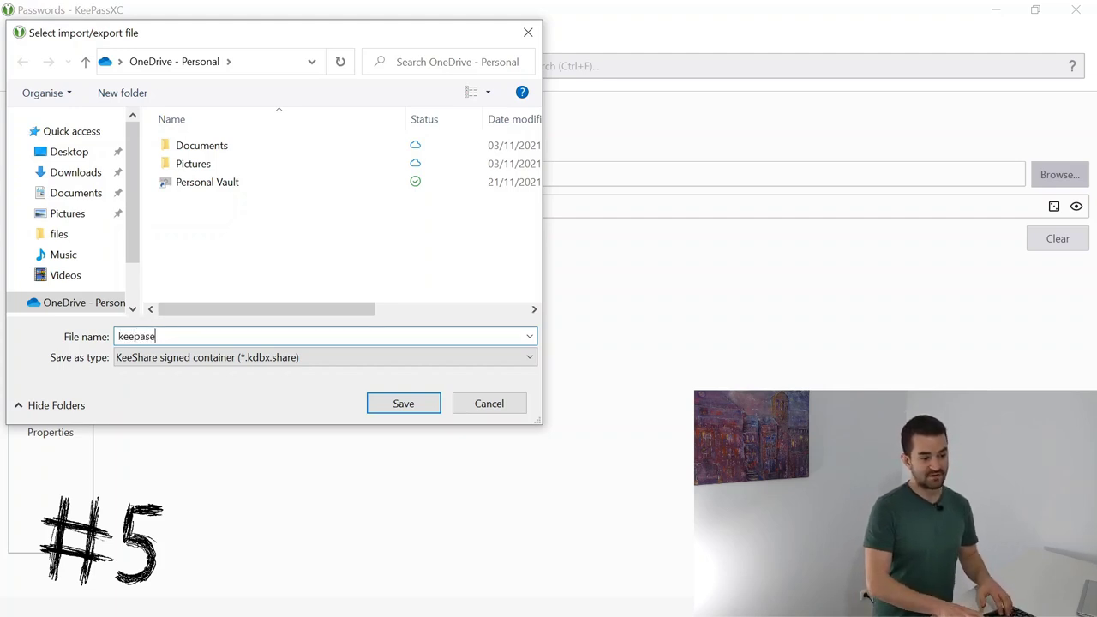
pyautogui.write('ass_share_mommy')
pyautogui.press('Return')
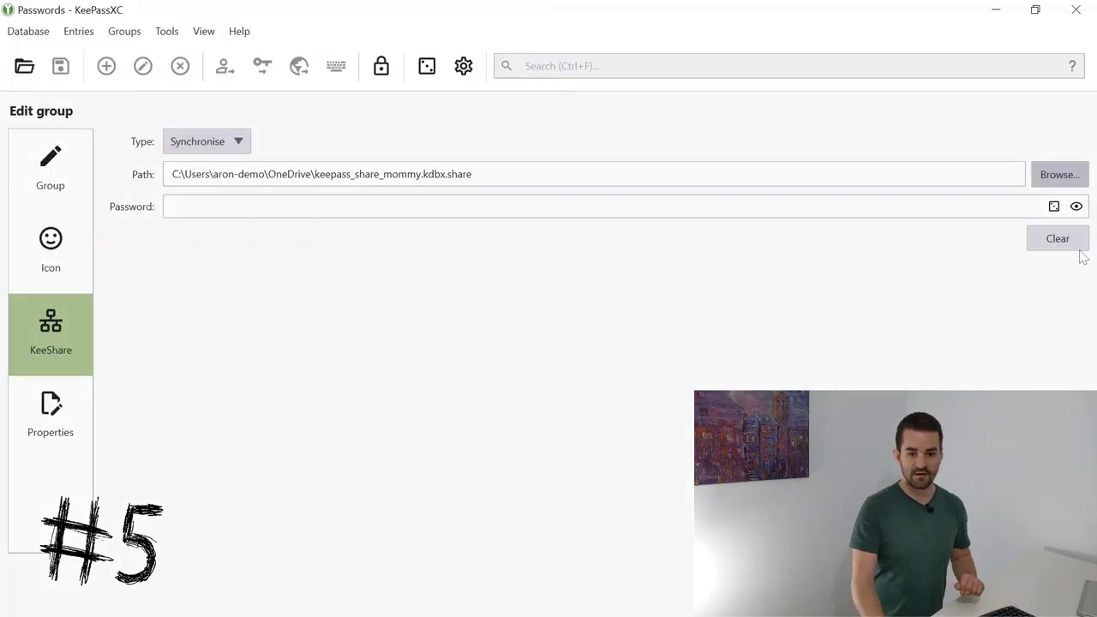
# - Generate a random password for the KeeShare container and save the share_with_mommy group settings
pyautogui.click(1054, 207)
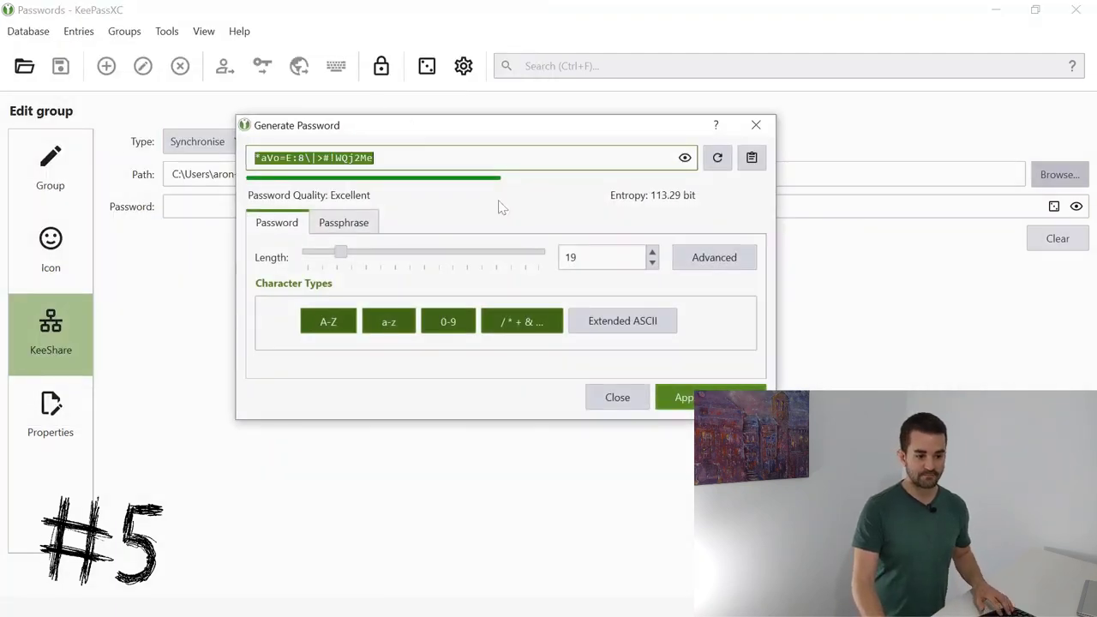
pyautogui.click(687, 398)
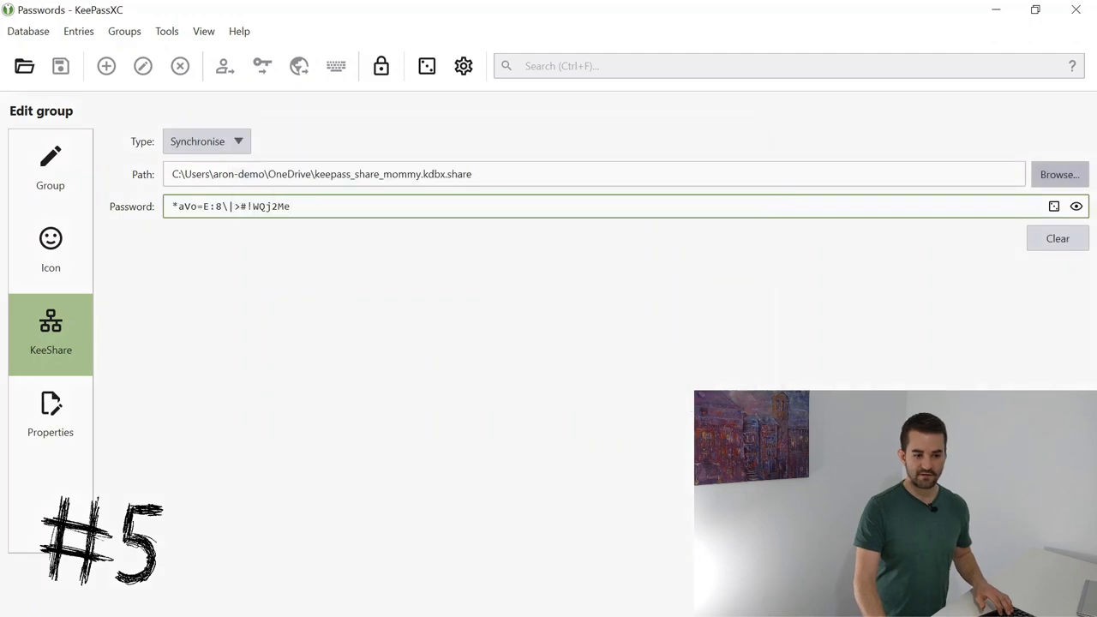
pyautogui.press('Return')
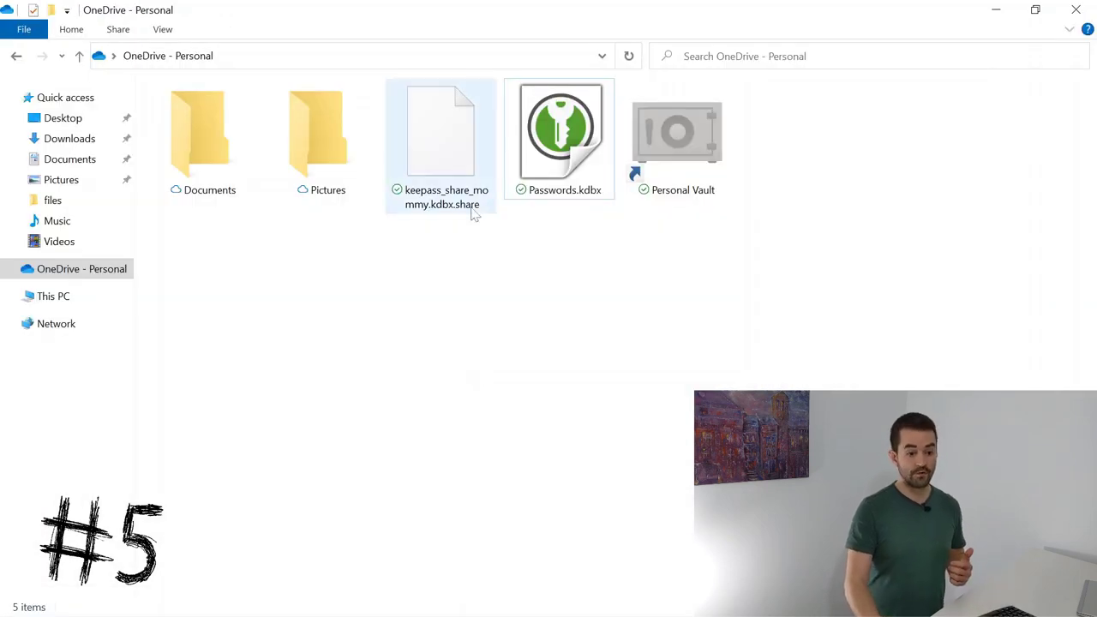
# - Share the keepass_share_mommy.kdbx.share file from the OneDrive folder in File Explorer and enter the recipient's e-mail in the Send link form
pyautogui.click(442, 162)
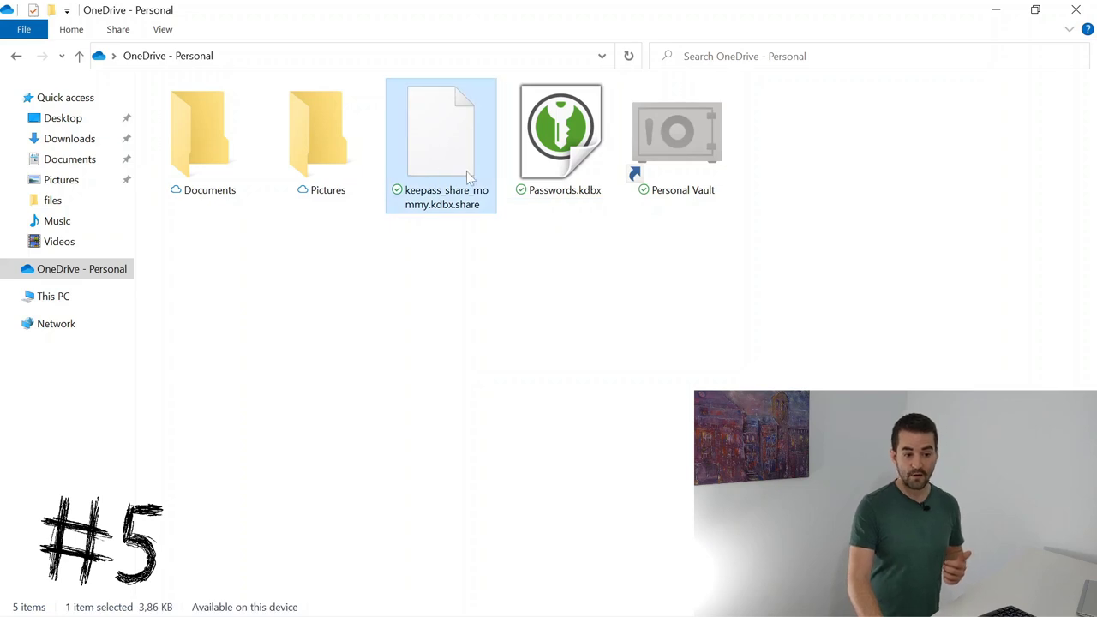
pyautogui.rightClick(458, 158)
pyautogui.click(467, 157)
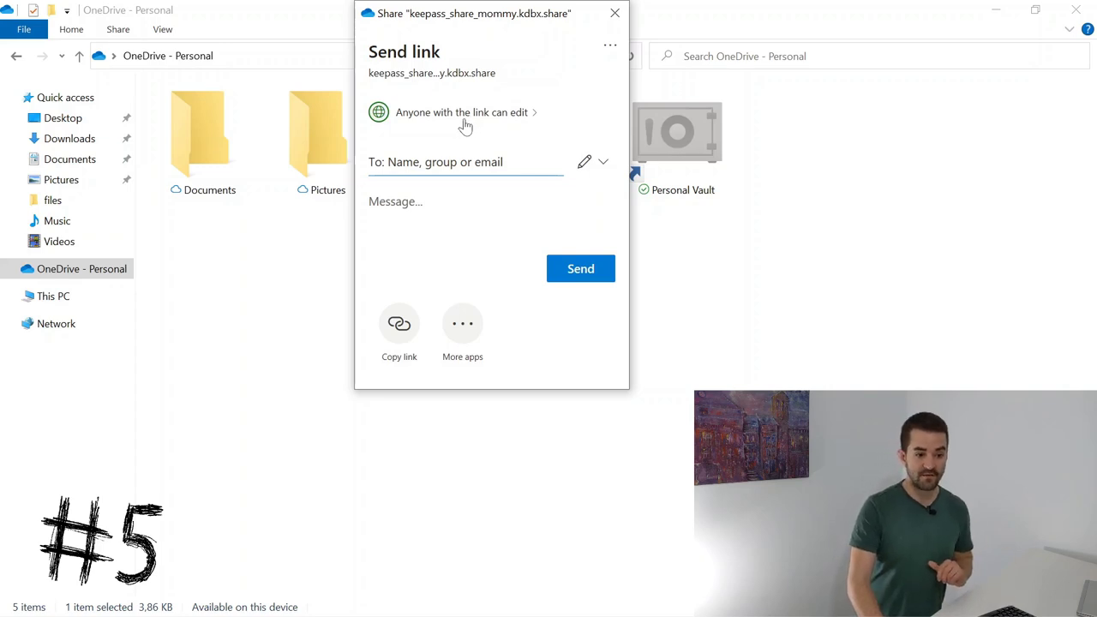
pyautogui.click(429, 162)
pyautogui.write('momm')
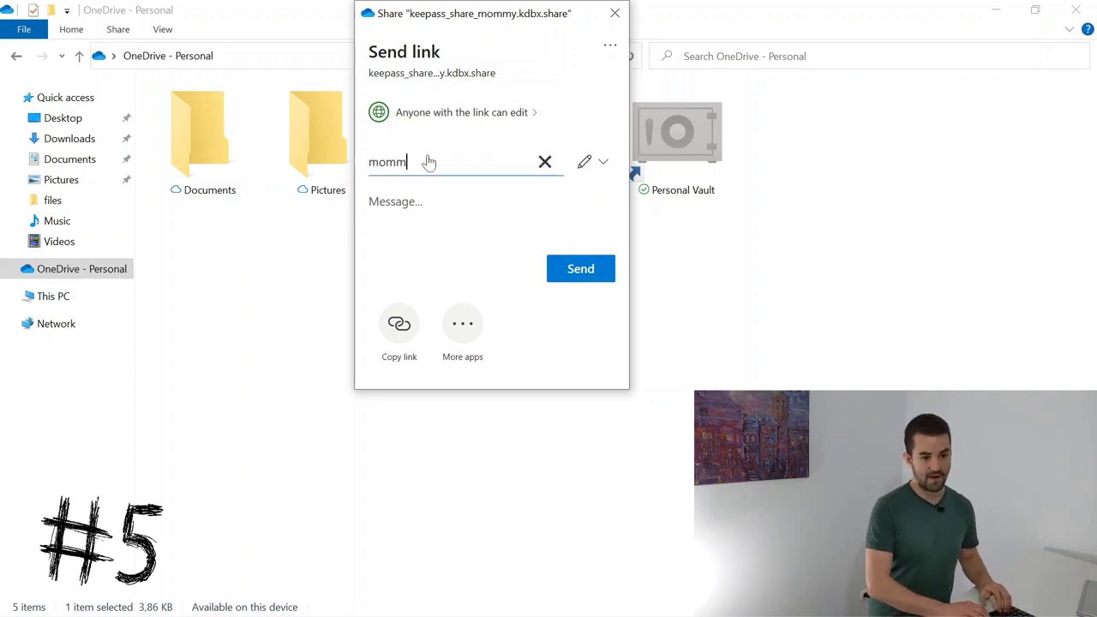
pyautogui.write('y@example.co')
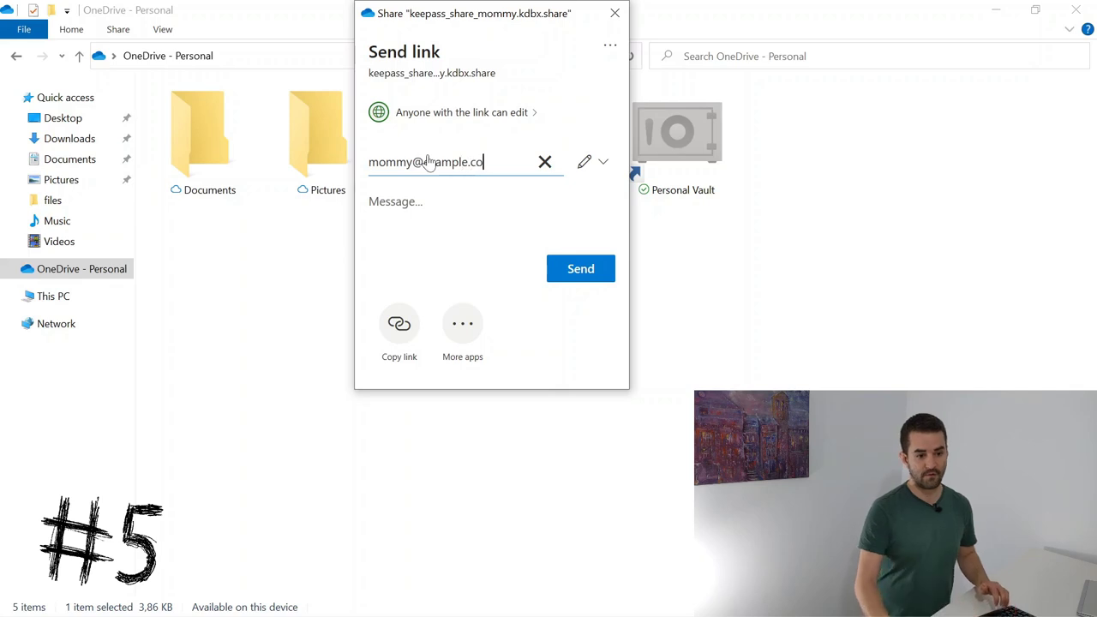
pyautogui.write('m')
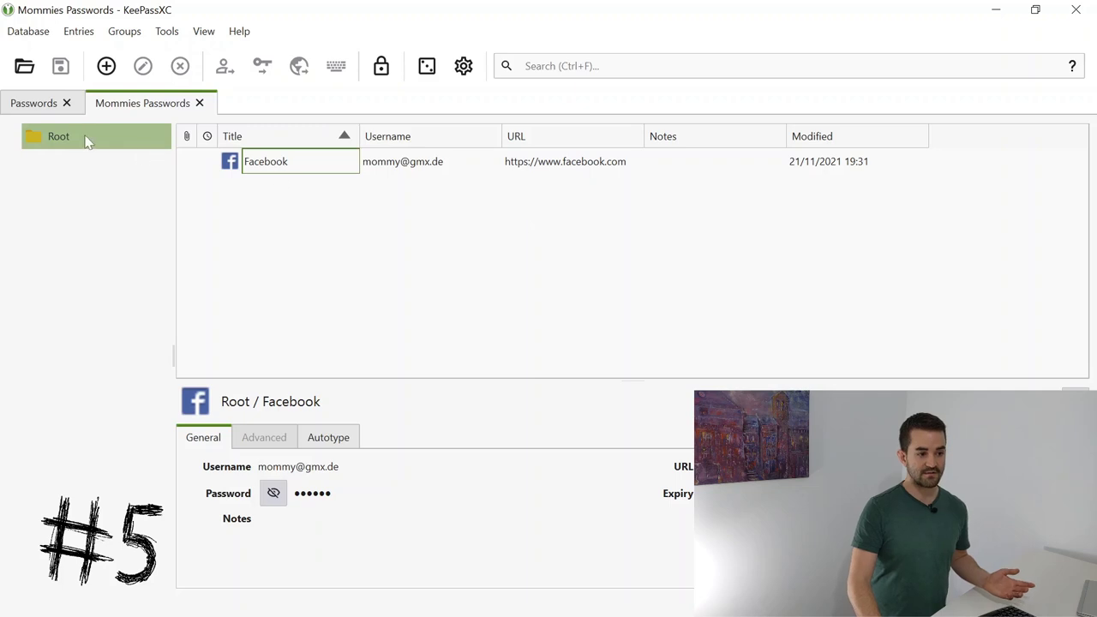
# - Add a group named "shared_by_greggie" under Root in the Mommies Passwords database and set its KeeShare type to Import
pyautogui.click(64, 141)
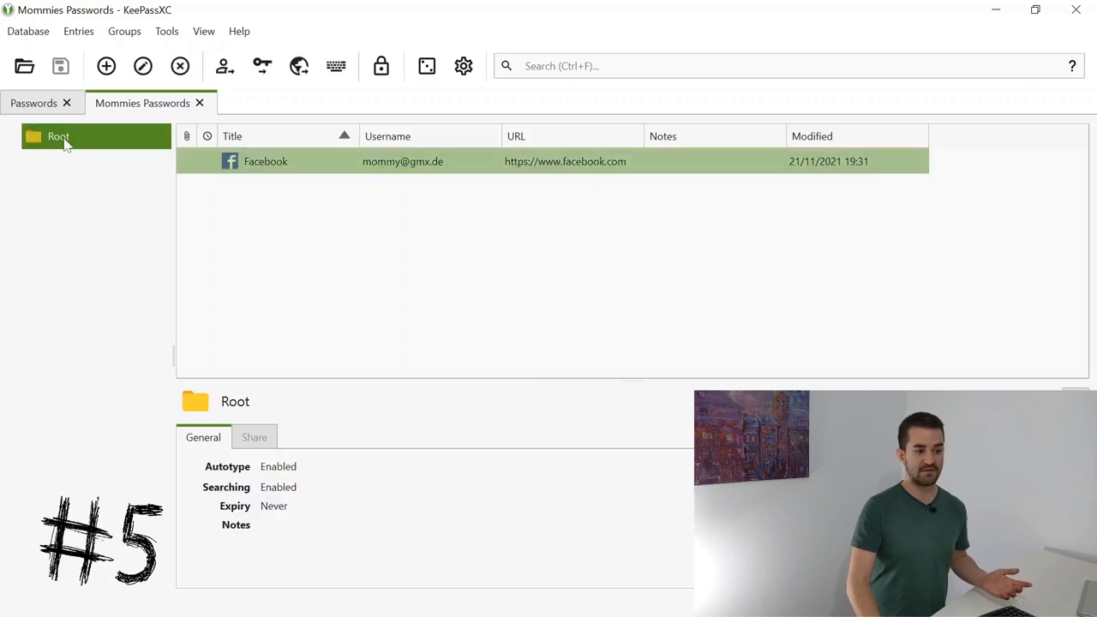
pyautogui.rightClick(35, 140)
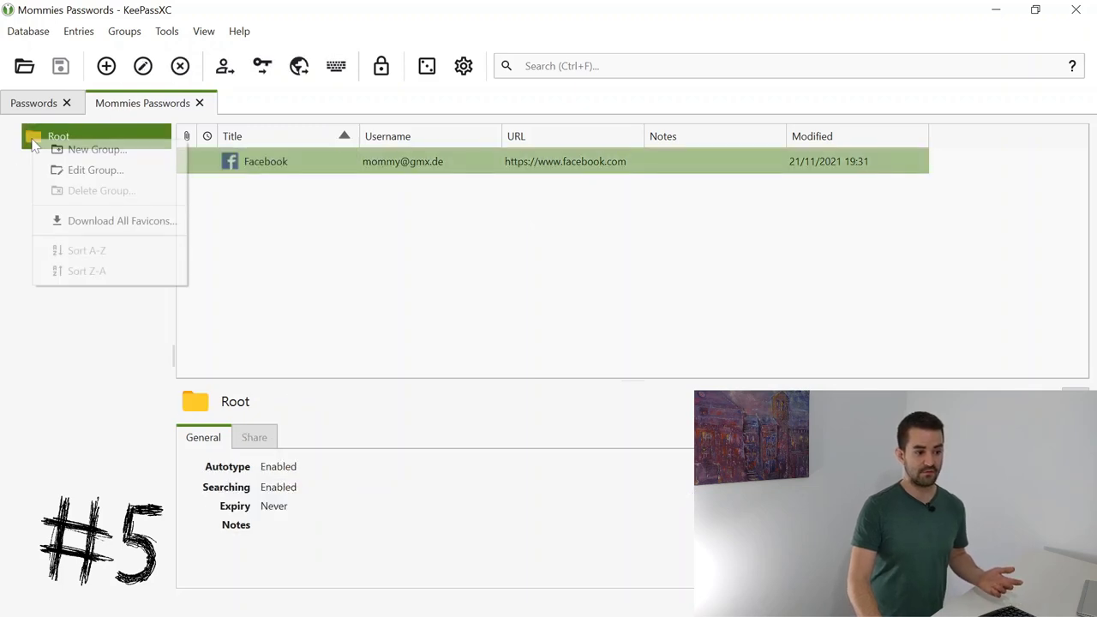
pyautogui.click(94, 149)
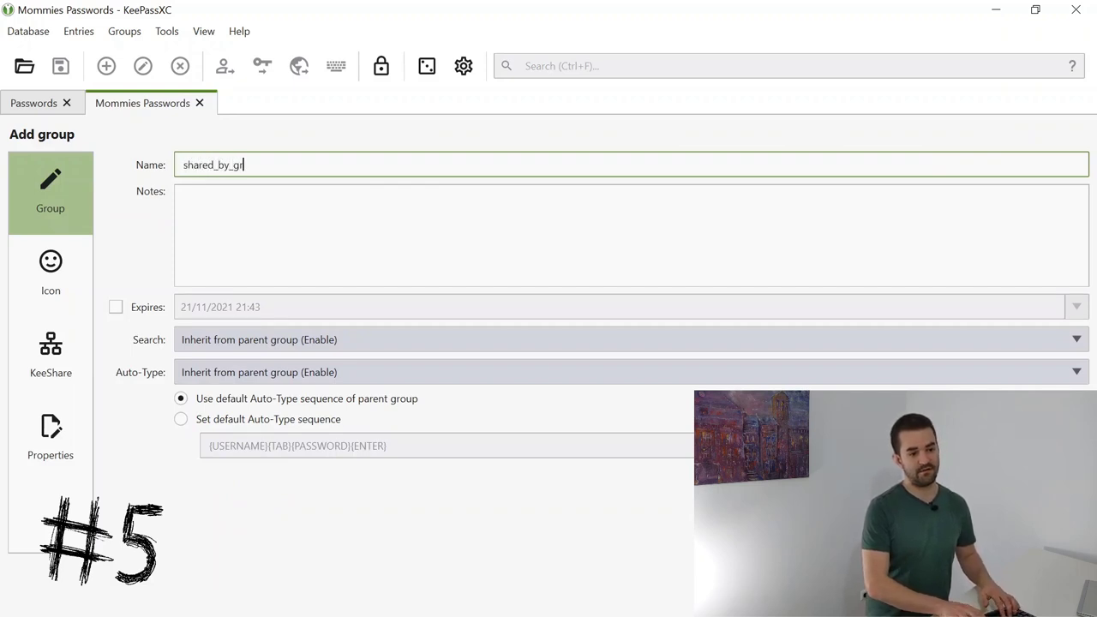
pyautogui.press('Tab')
pyautogui.click(60, 368)
pyautogui.click(206, 163)
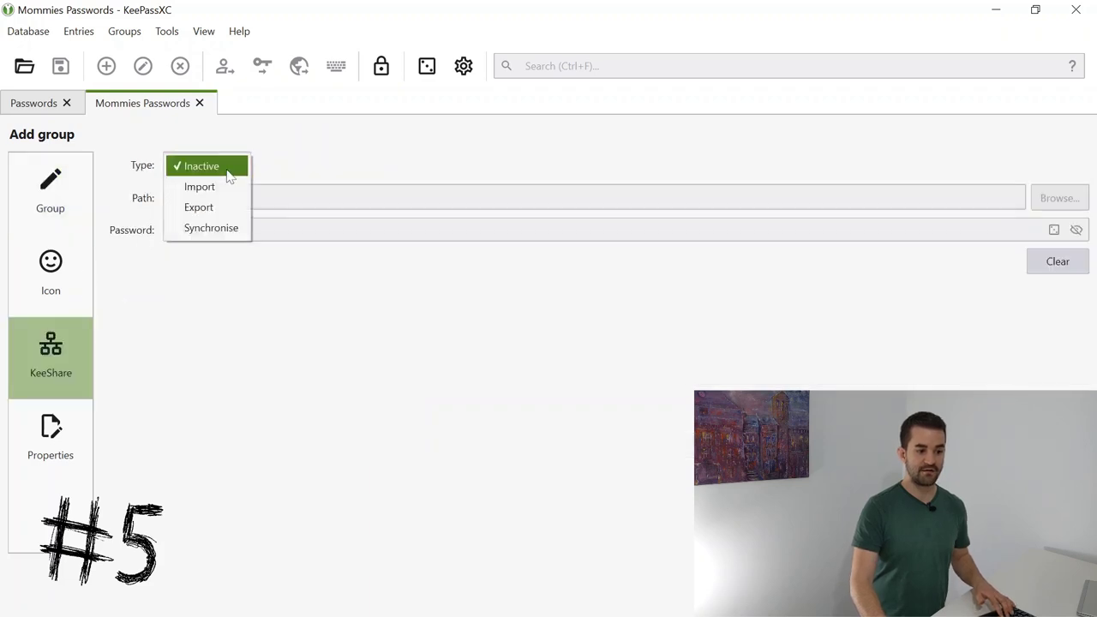
pyautogui.click(206, 187)
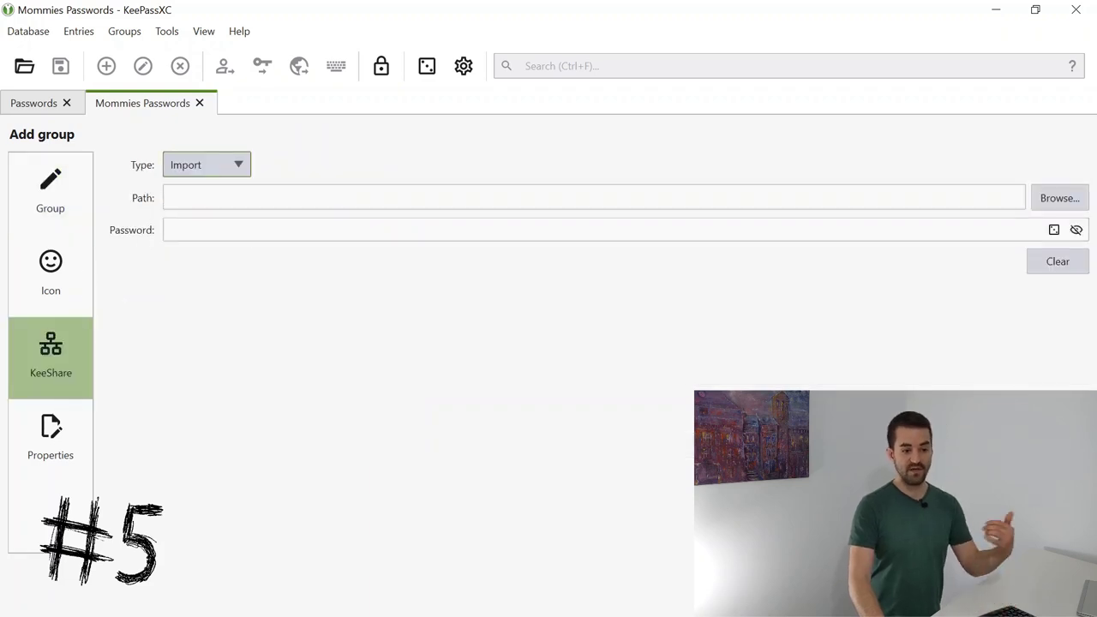
# - Set the import path to keepass_share_mommy.kdbx.share in OneDrive, paste the container password and save the group
pyautogui.click(1060, 199)
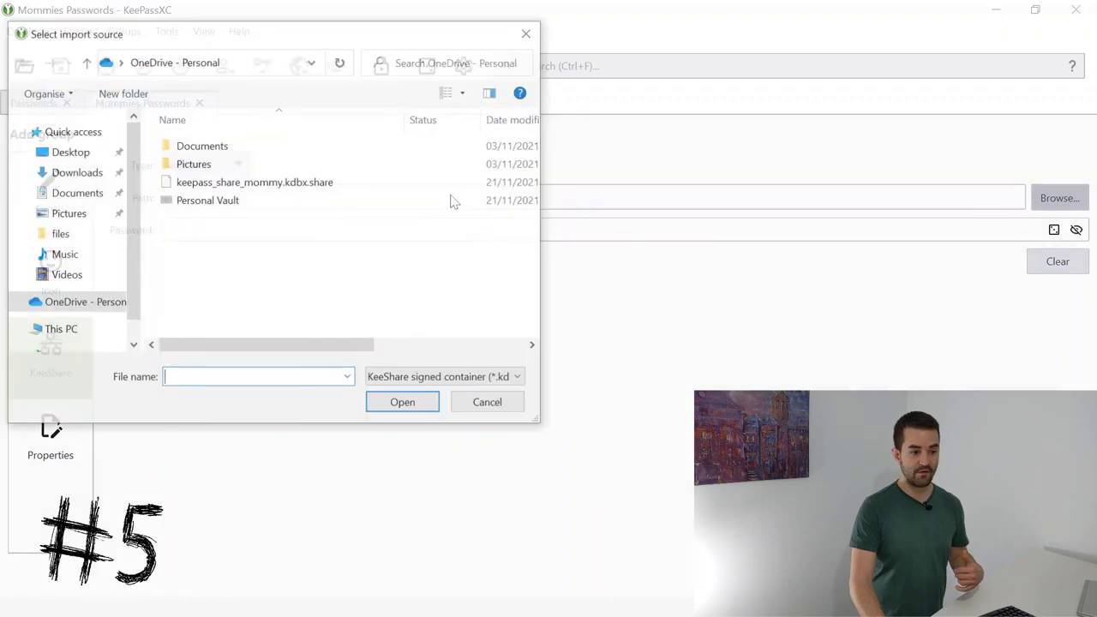
pyautogui.click(210, 187)
pyautogui.doubleClick(209, 187)
pyautogui.click(704, 231)
pyautogui.hotkey('ctrl', 'v')
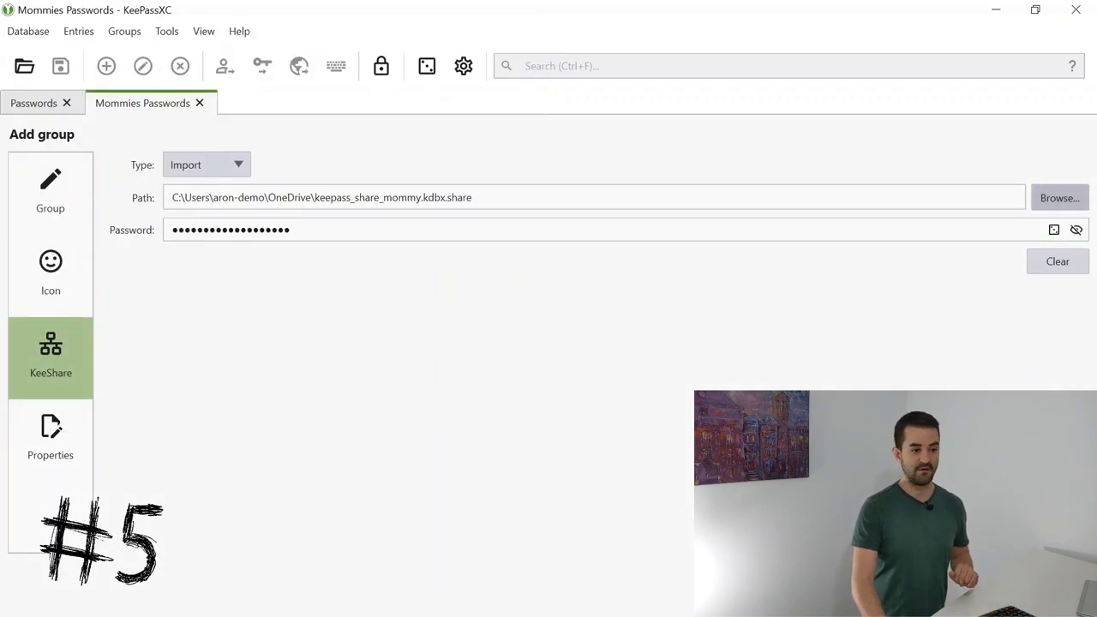
pyautogui.press('Return')
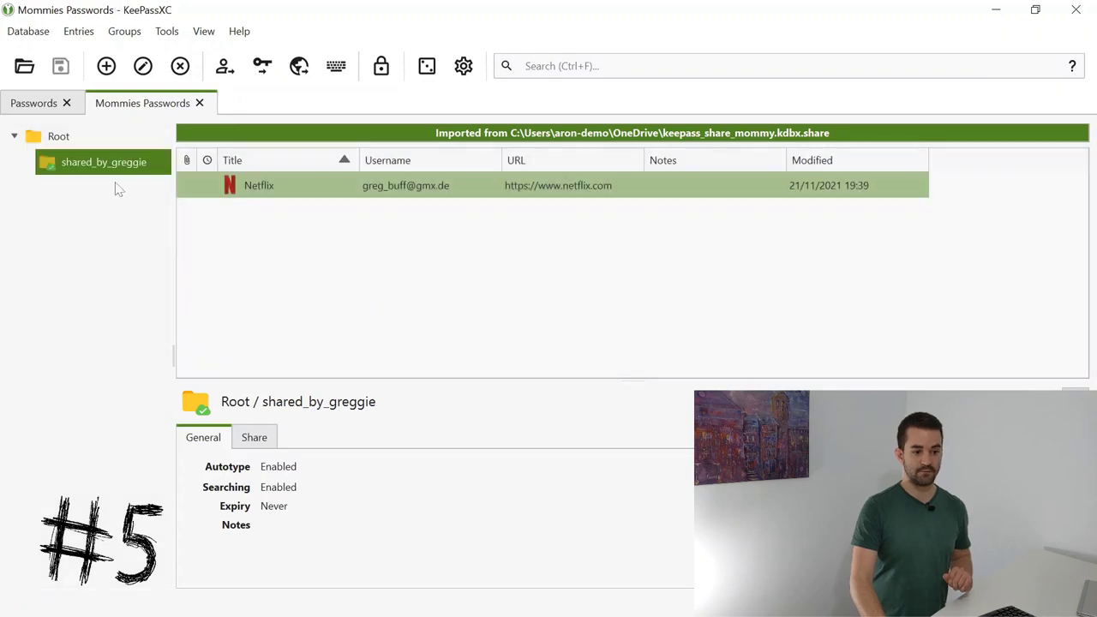
# - Edit the shared_by_greggie group, change its KeeShare type and save the group
pyautogui.click(271, 196)
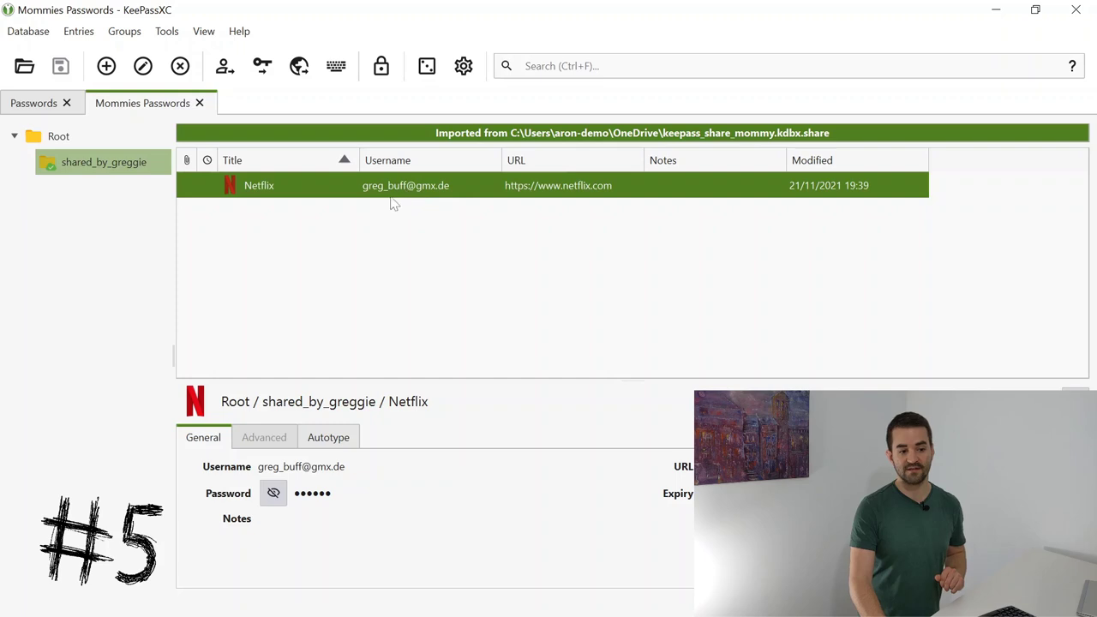
pyautogui.rightClick(110, 166)
pyautogui.click(154, 190)
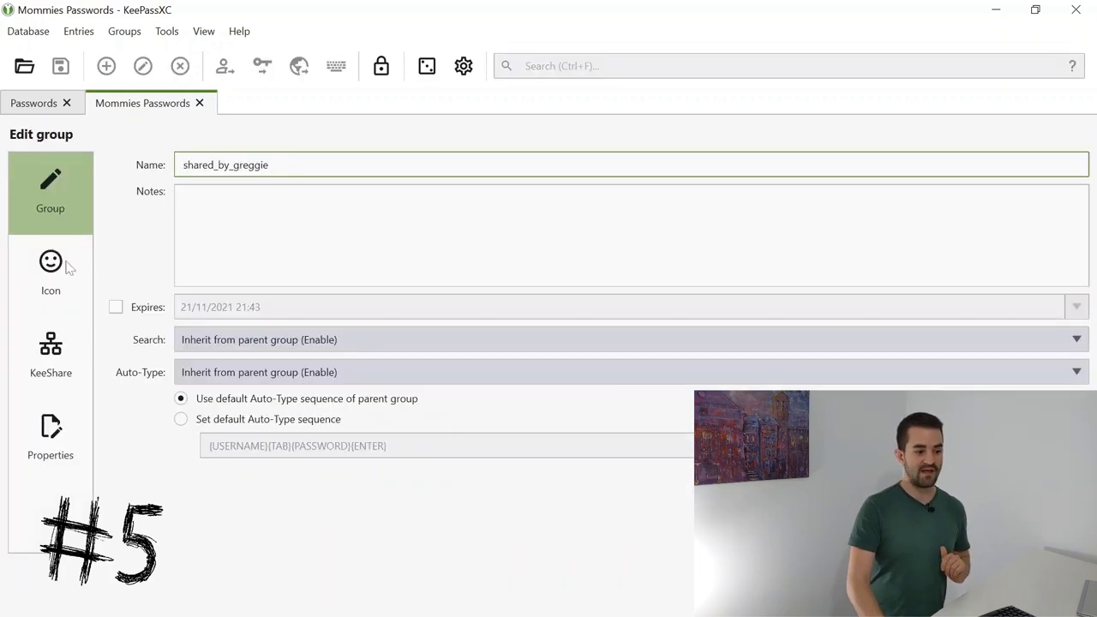
pyautogui.click(51, 358)
pyautogui.click(209, 165)
pyautogui.click(209, 205)
pyautogui.click(985, 599)
pyautogui.click(260, 184)
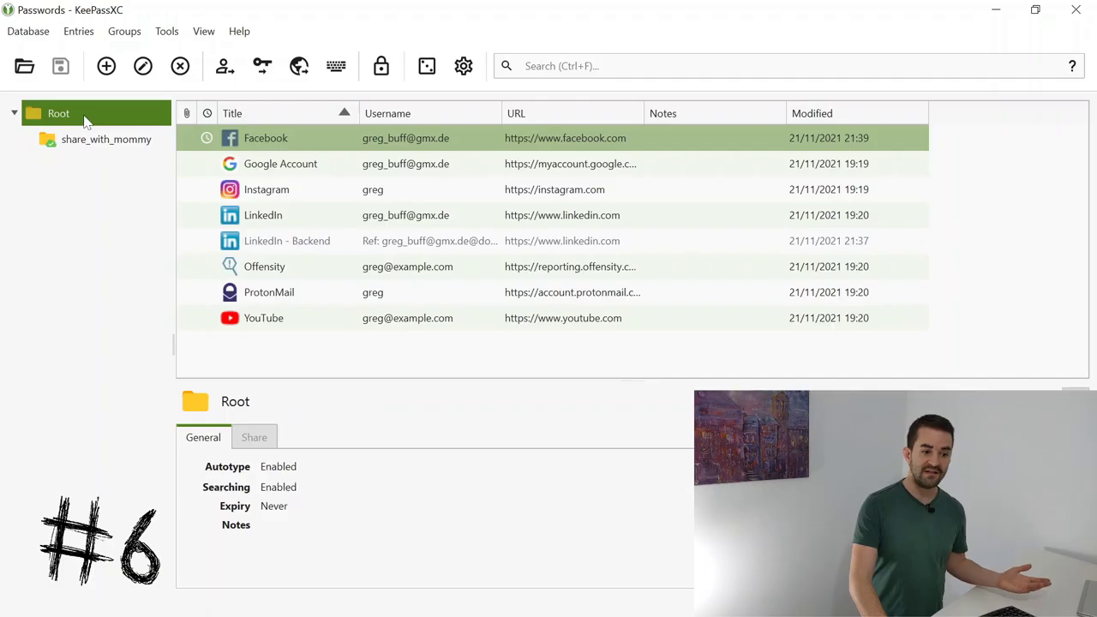
# - Create an entry titled "Server data" in Root of the Passwords database with id_rsa and kube_config.txt attached, and save it
pyautogui.click(107, 66)
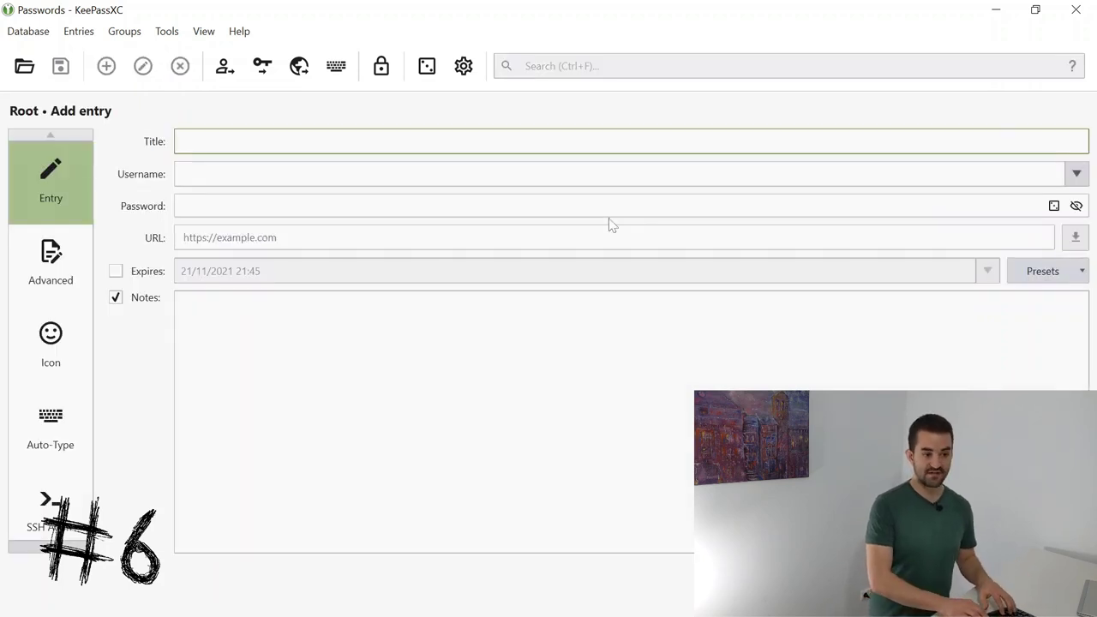
pyautogui.write('Server data')
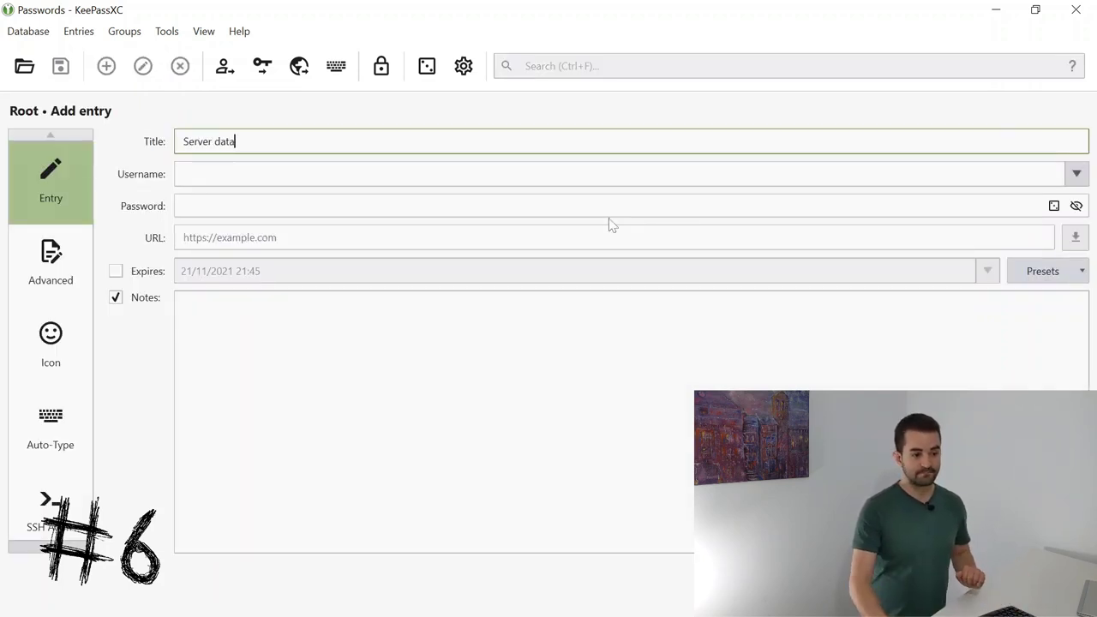
pyautogui.click(50, 261)
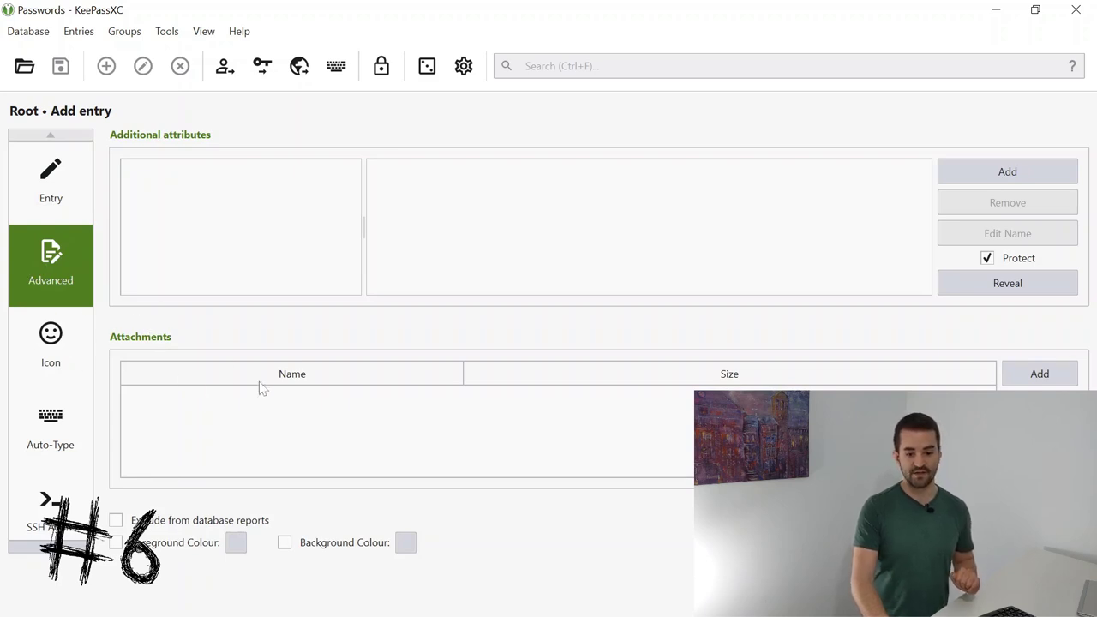
pyautogui.click(1040, 376)
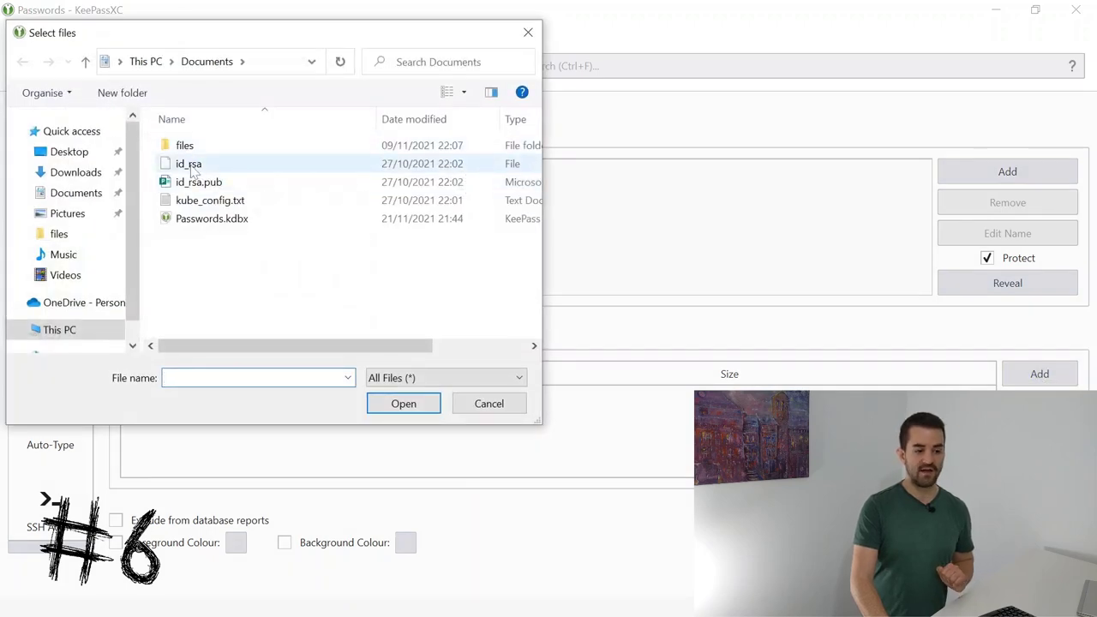
pyautogui.doubleClick(193, 170)
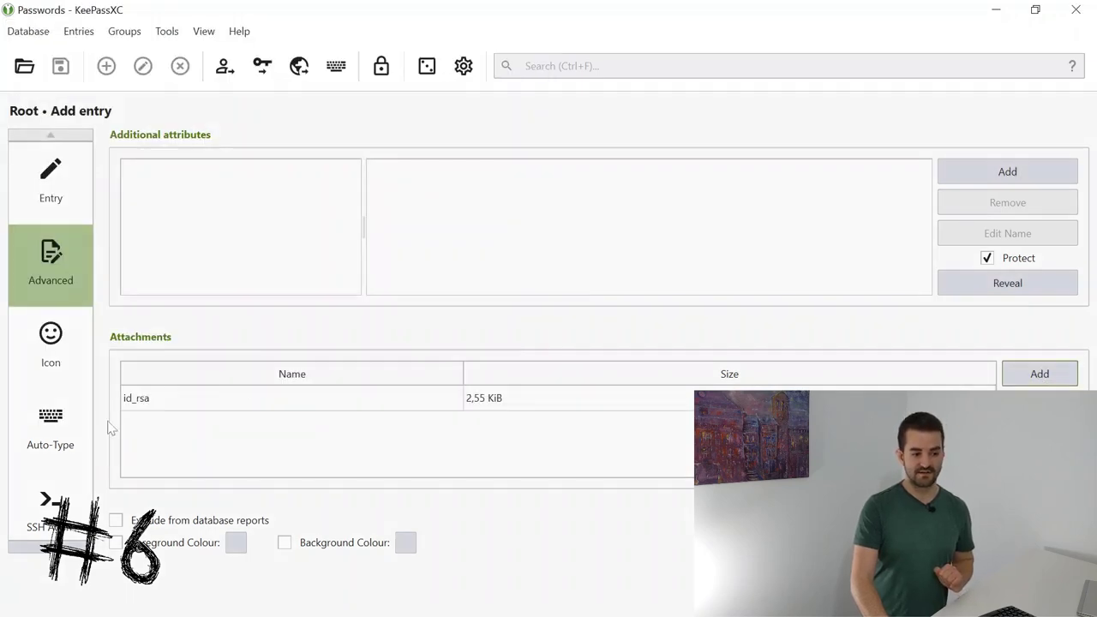
pyautogui.click(1039, 374)
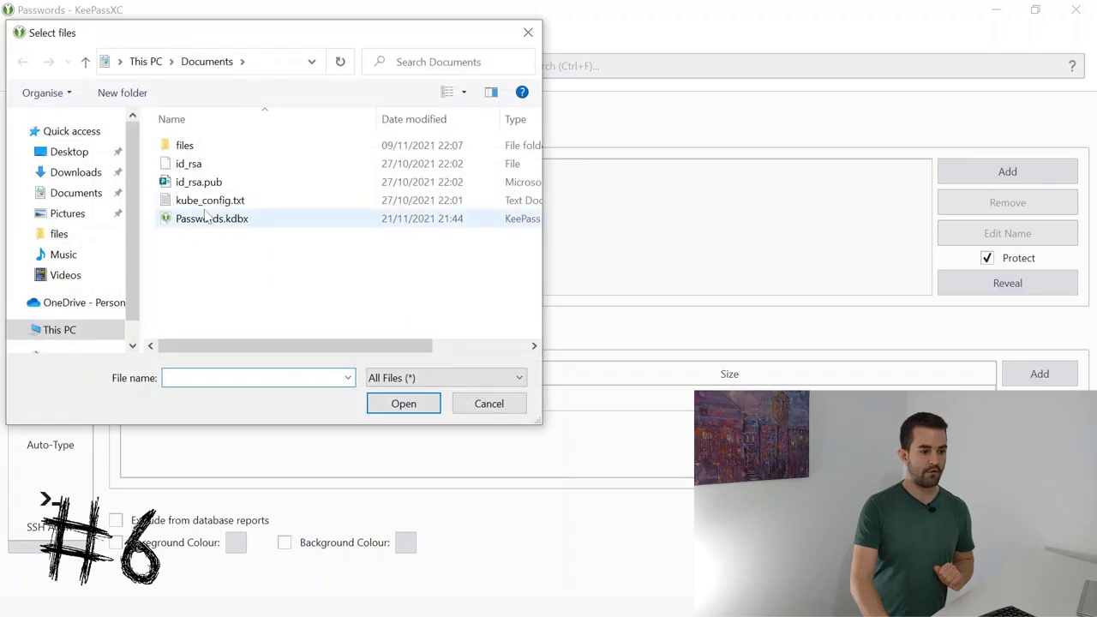
pyautogui.doubleClick(210, 199)
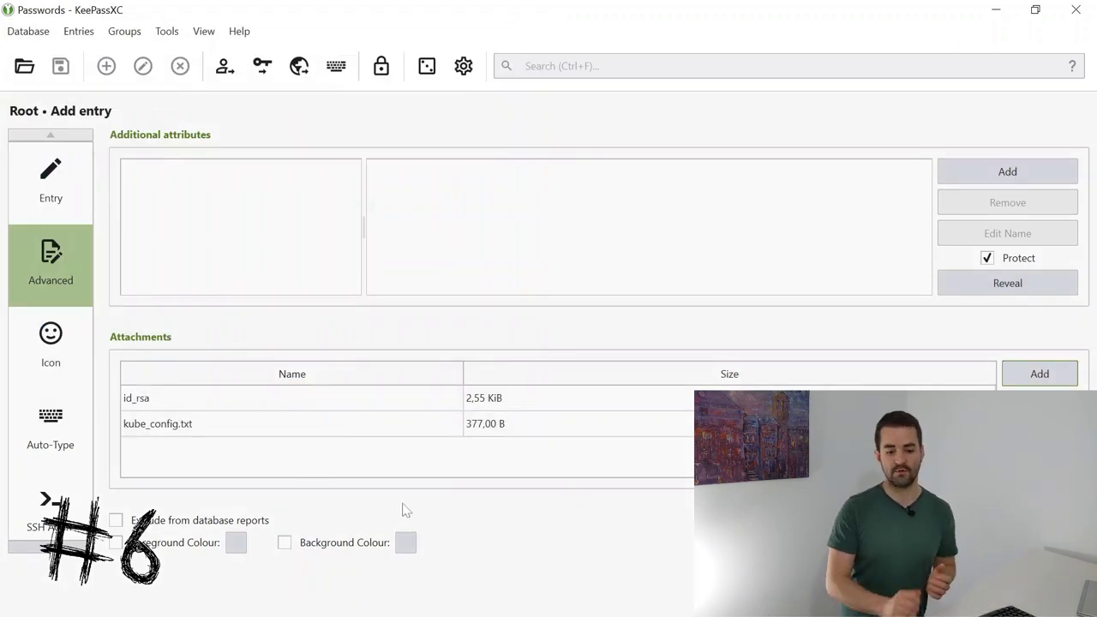
pyautogui.click(908, 600)
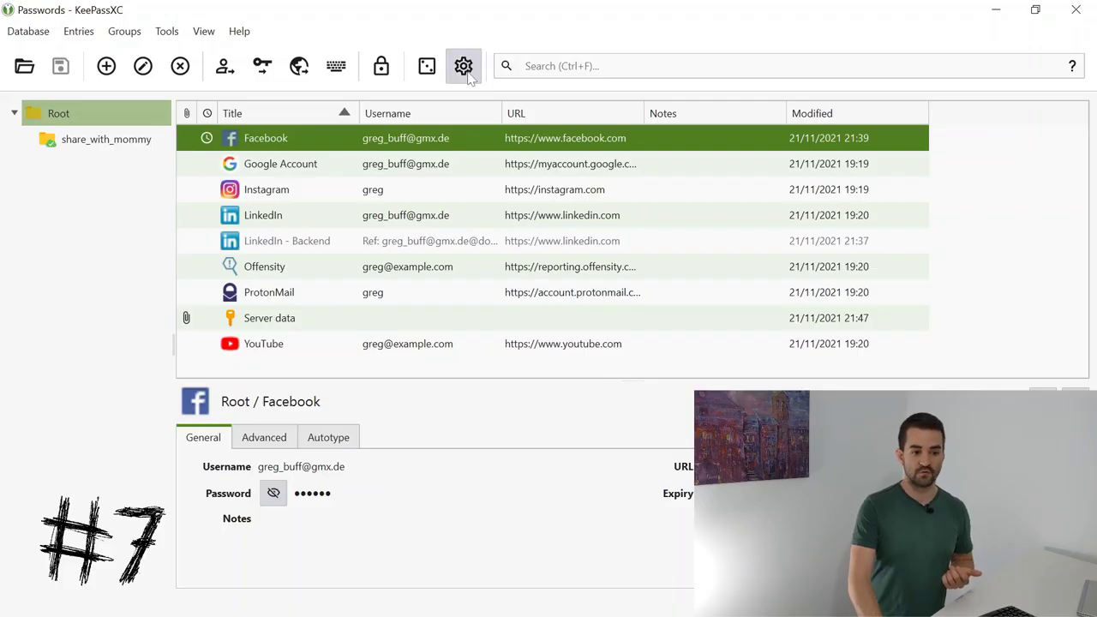
# - Check the SSH Agent page of the application settings and open the SSH Agent options of the Server data entry
pyautogui.click(465, 69)
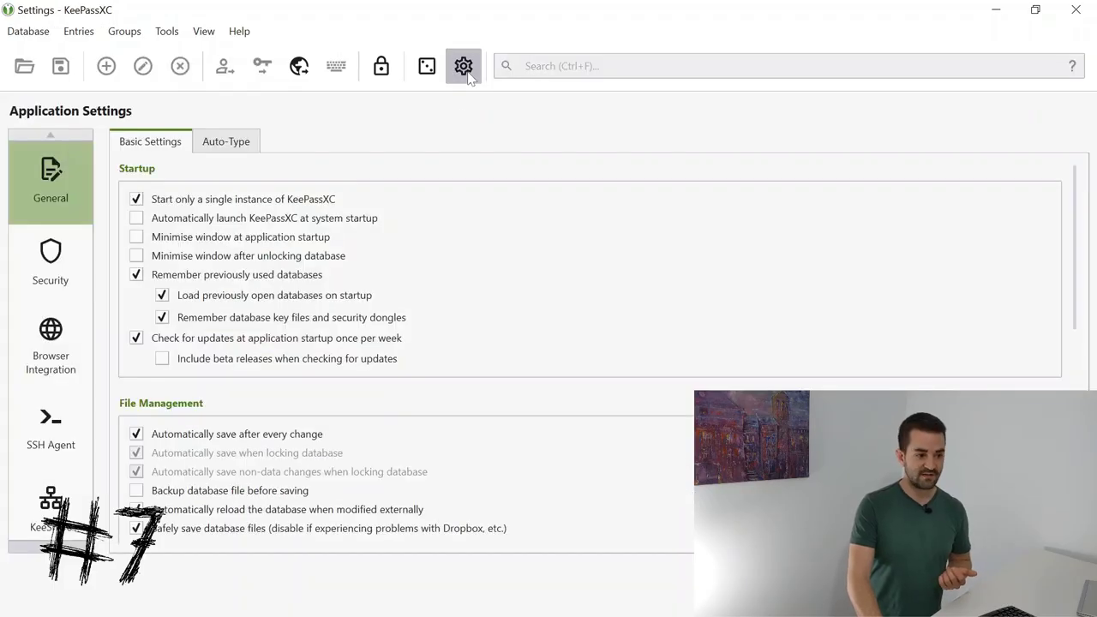
pyautogui.click(54, 436)
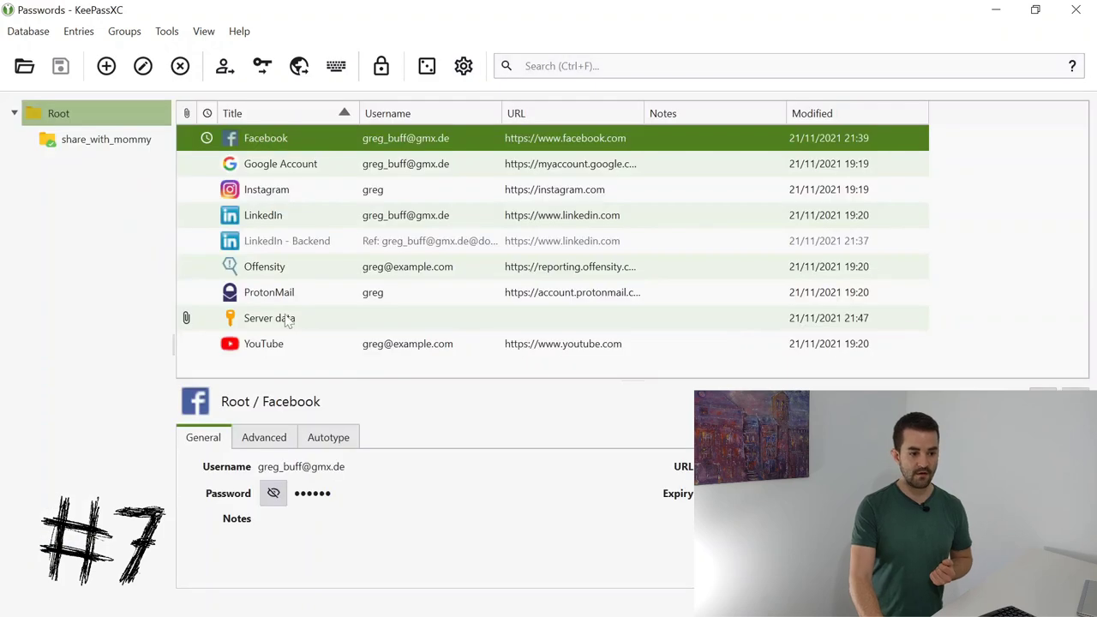
pyautogui.click(276, 322)
pyautogui.doubleClick(276, 322)
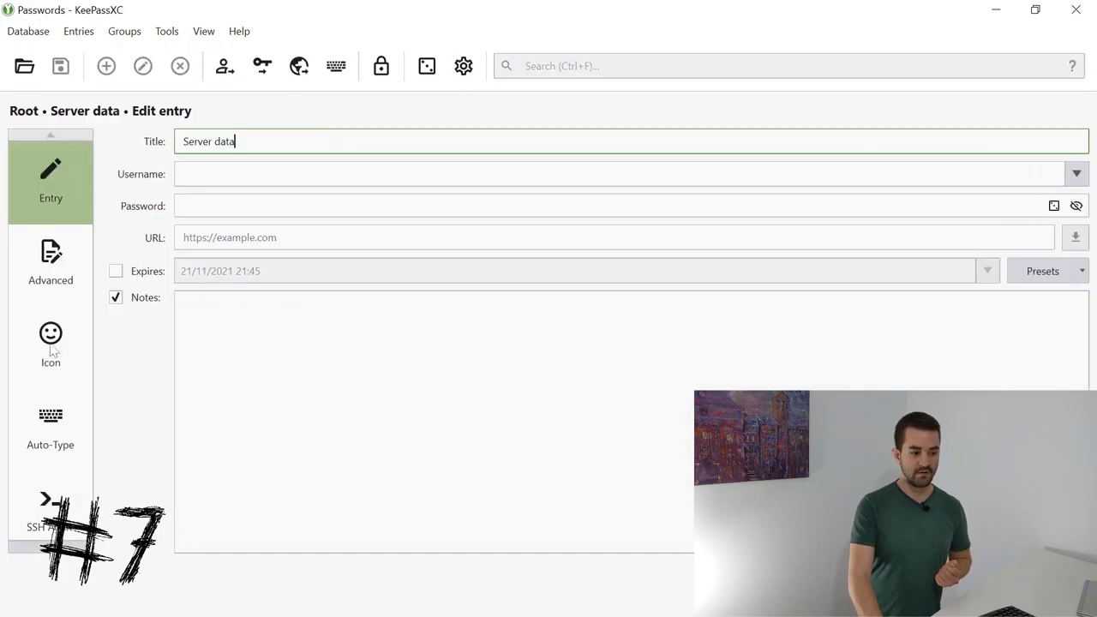
pyautogui.scroll(-3, 60, 274)
pyautogui.click(51, 274)
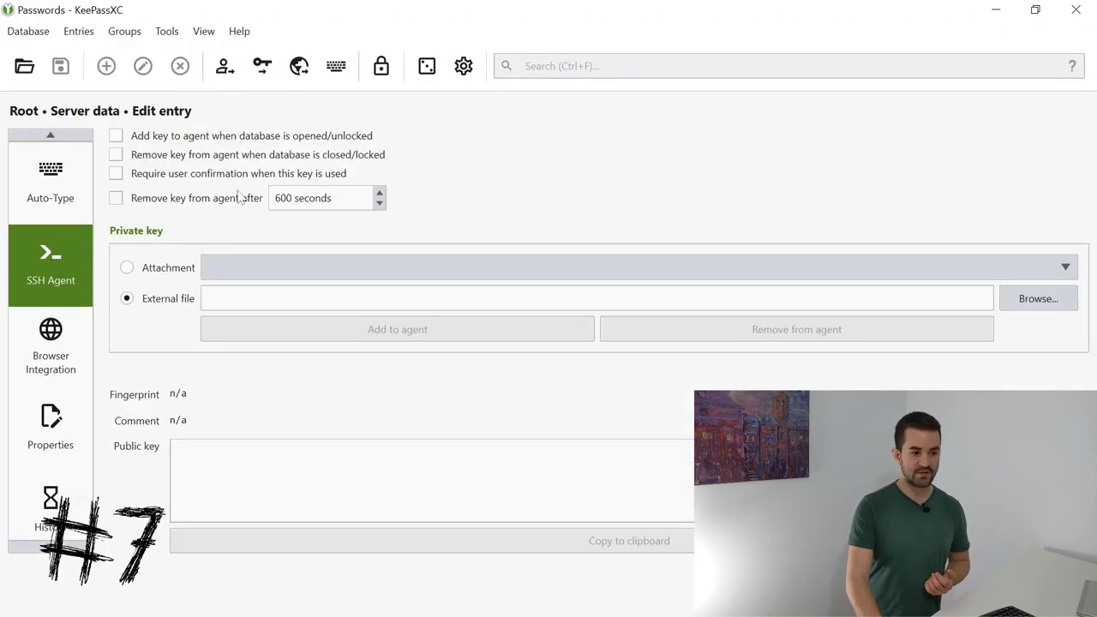
# - Set the id_rsa attachment as private key, enable adding it on database unlock and removing it on lock, and save the entry
pyautogui.click(116, 137)
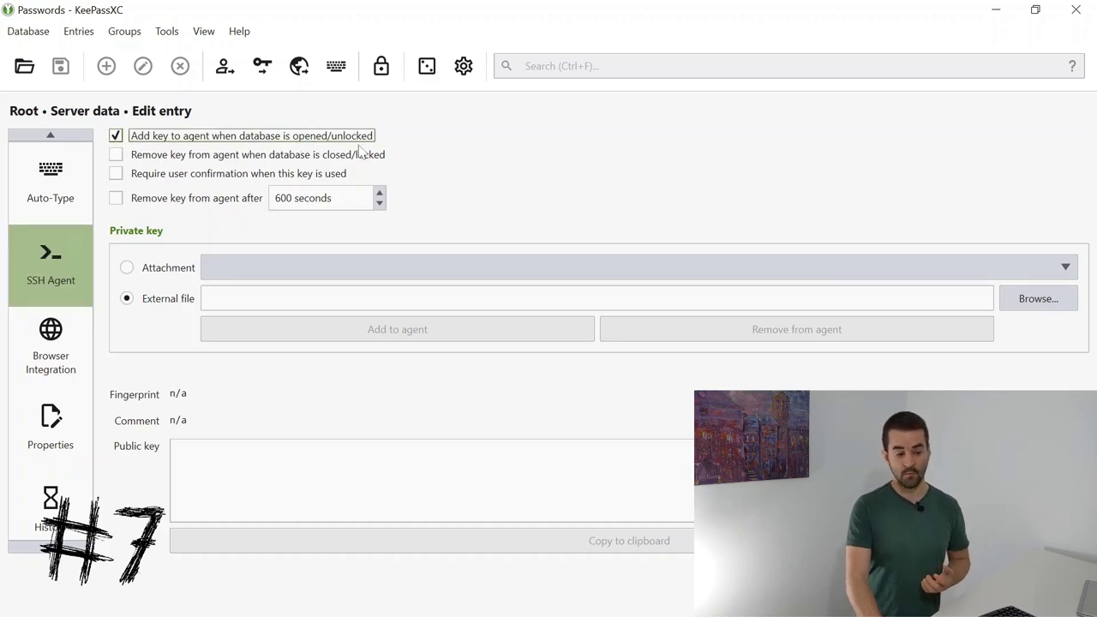
pyautogui.click(119, 154)
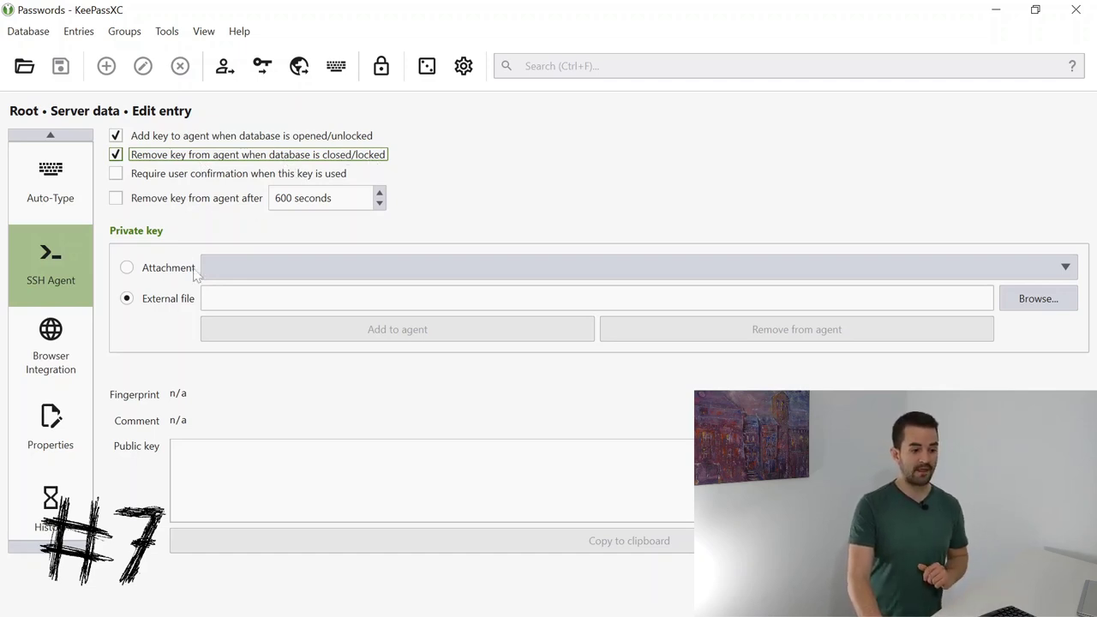
pyautogui.click(128, 268)
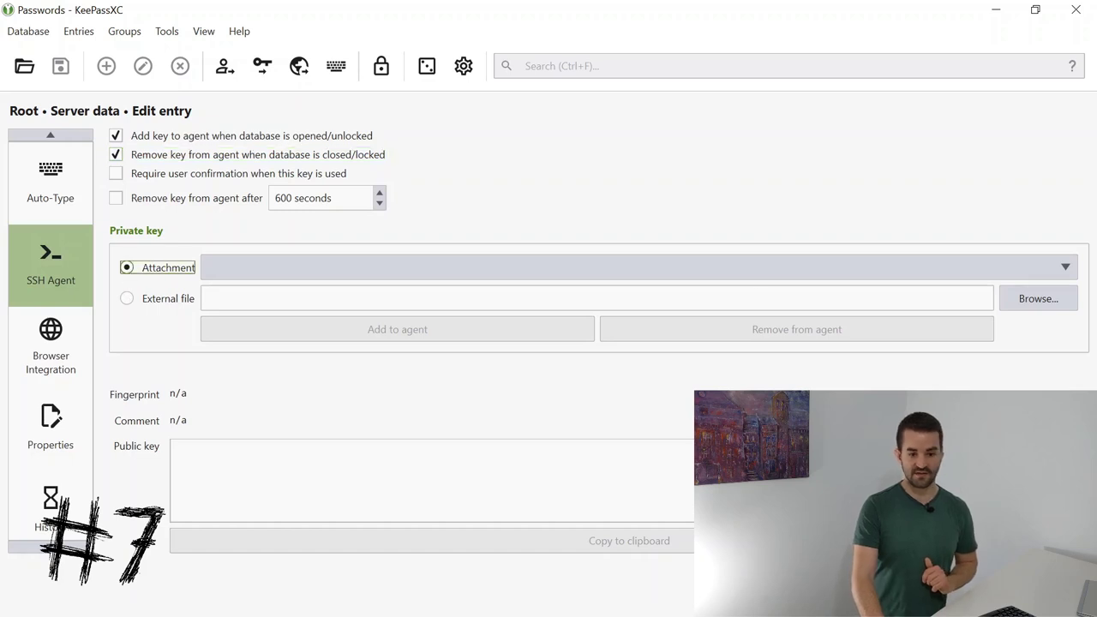
pyautogui.click(1069, 273)
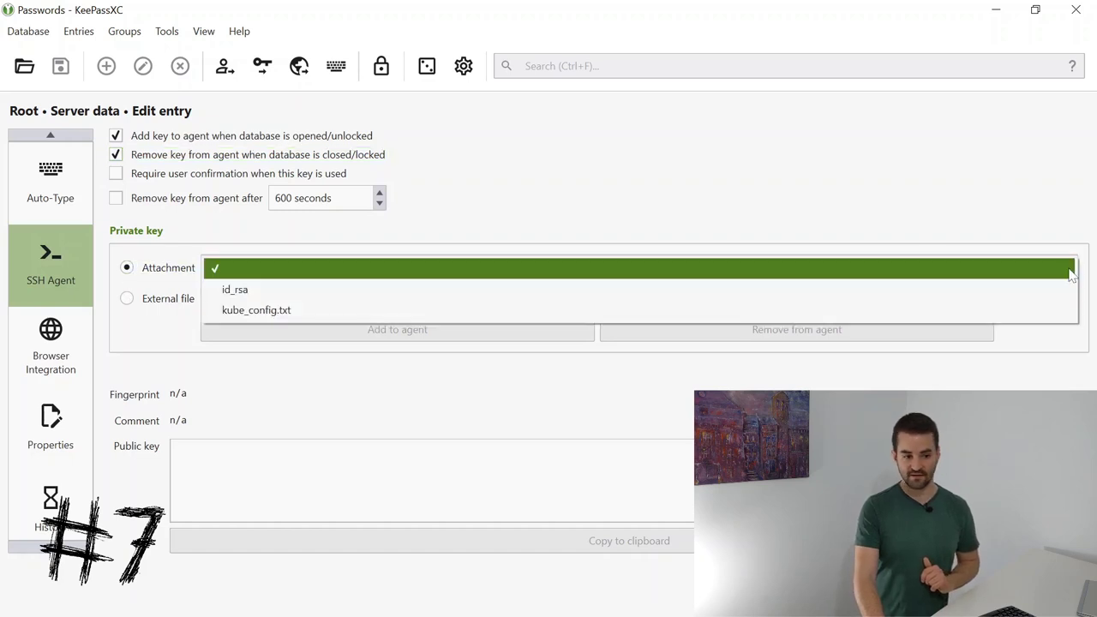
pyautogui.click(233, 291)
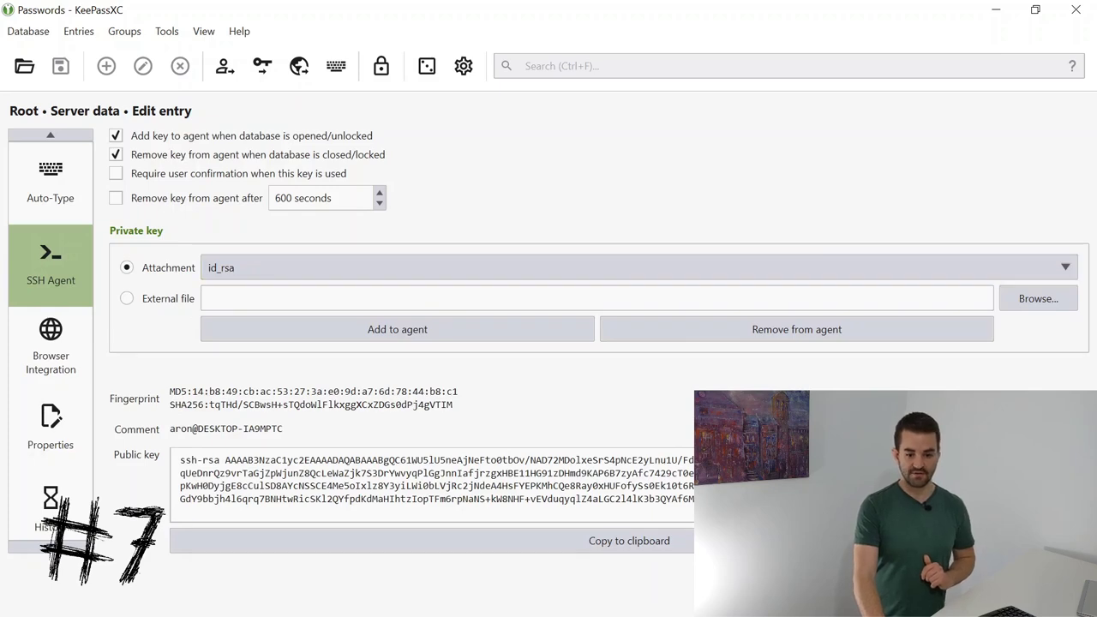
pyautogui.press('Return')
pyautogui.hotkey('ctrl', 's')
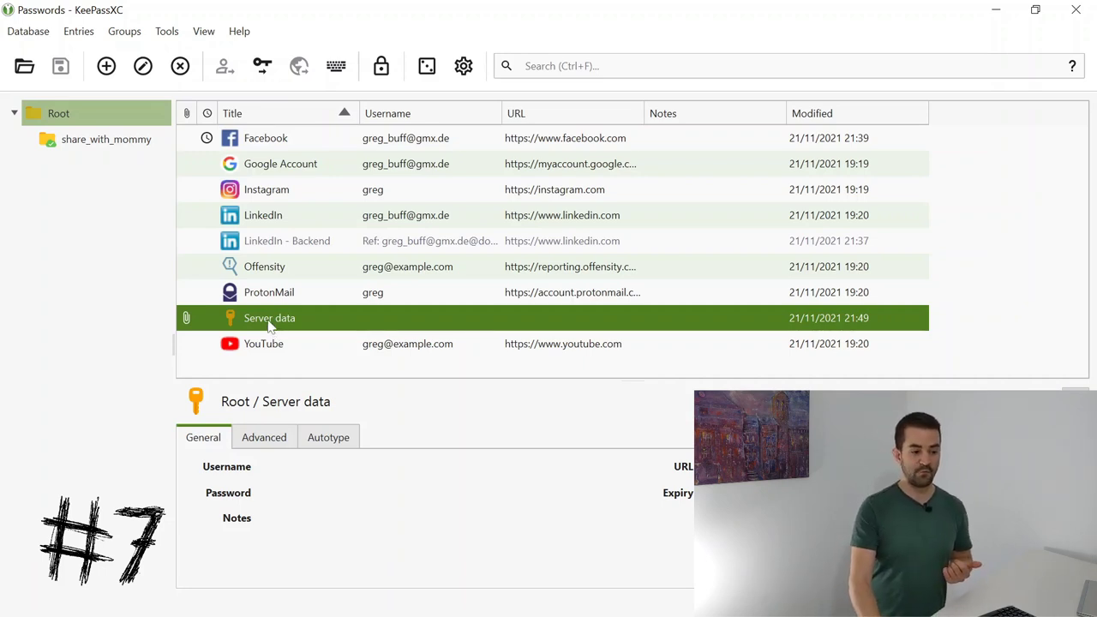
# - Add the Server data entry's key to the SSH agent and check it in the Pageant key list
pyautogui.rightClick(269, 323)
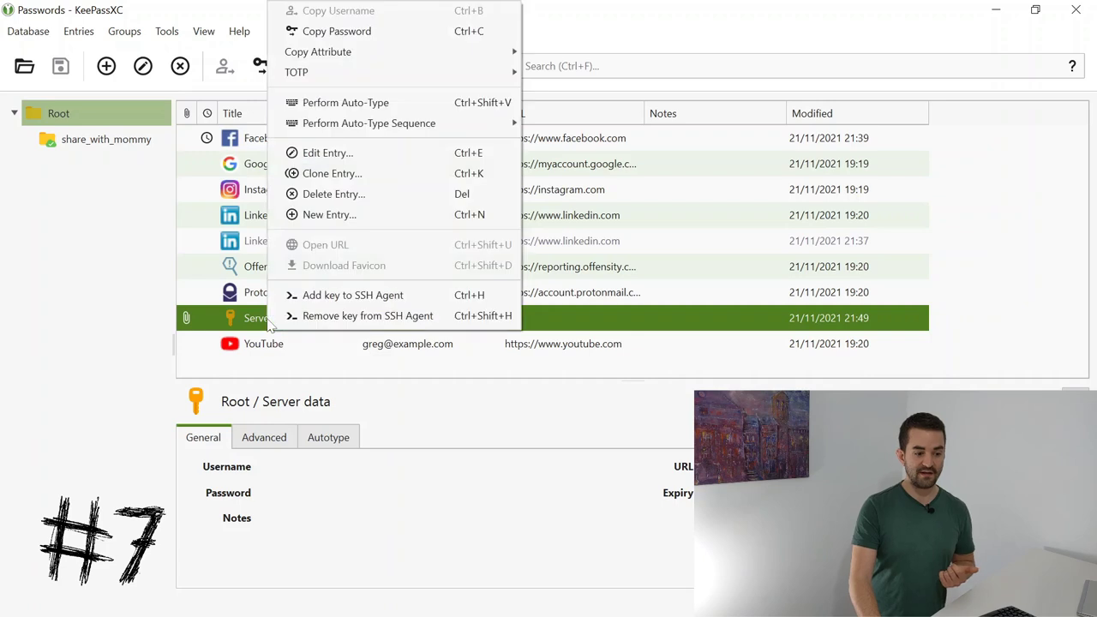
pyautogui.click(325, 297)
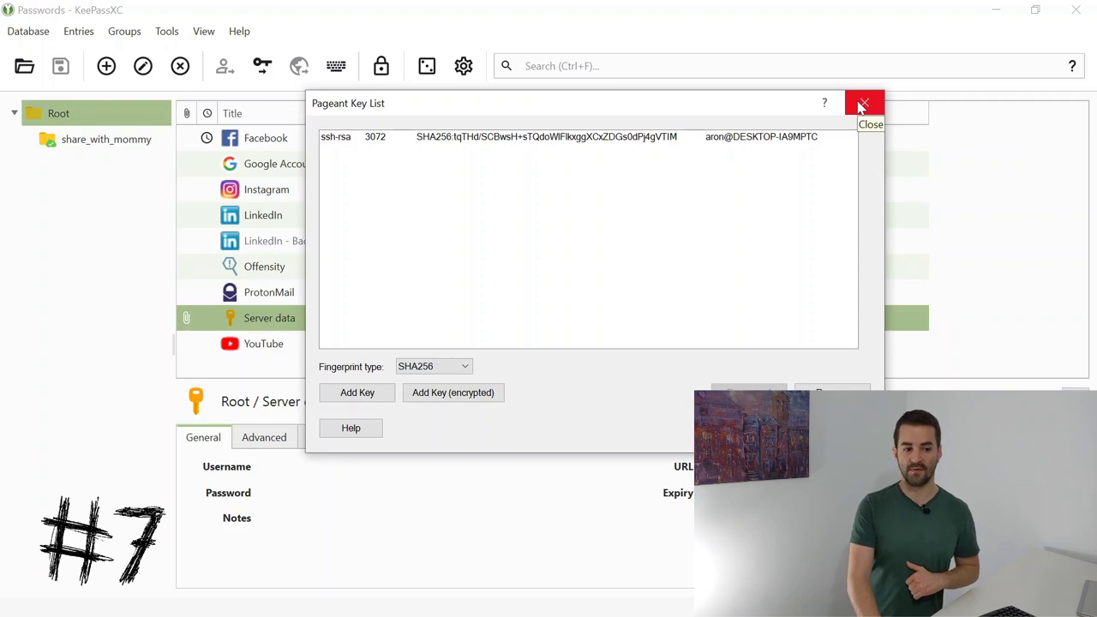
pyautogui.click(861, 104)
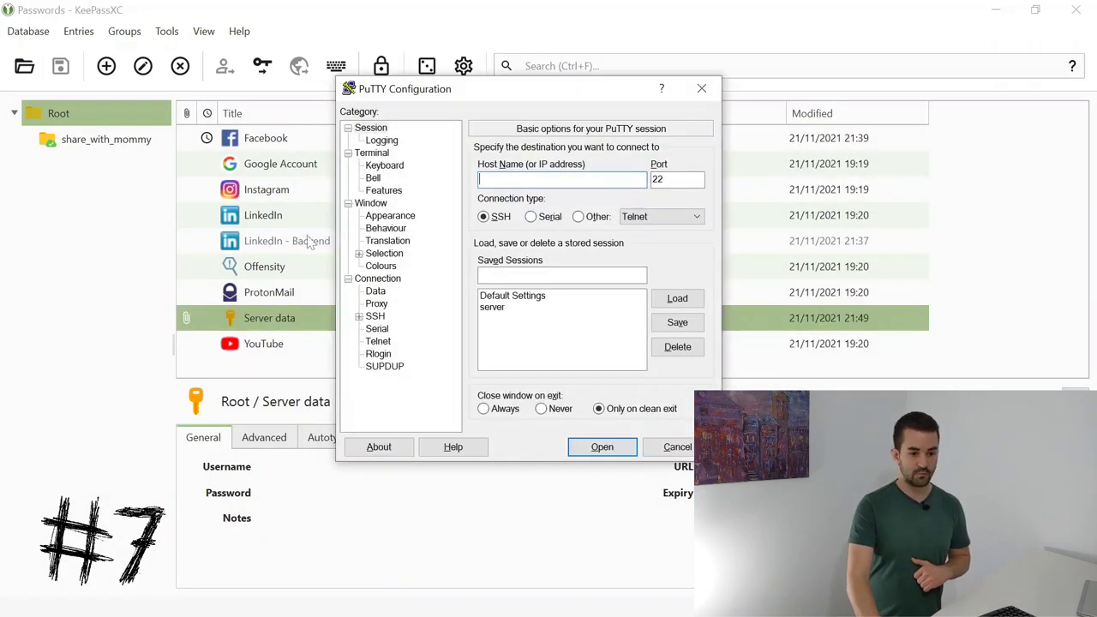
# - Open the saved session "server" in PuTTY, log in with the account's username and exit the shell
pyautogui.click(505, 307)
pyautogui.click(506, 310)
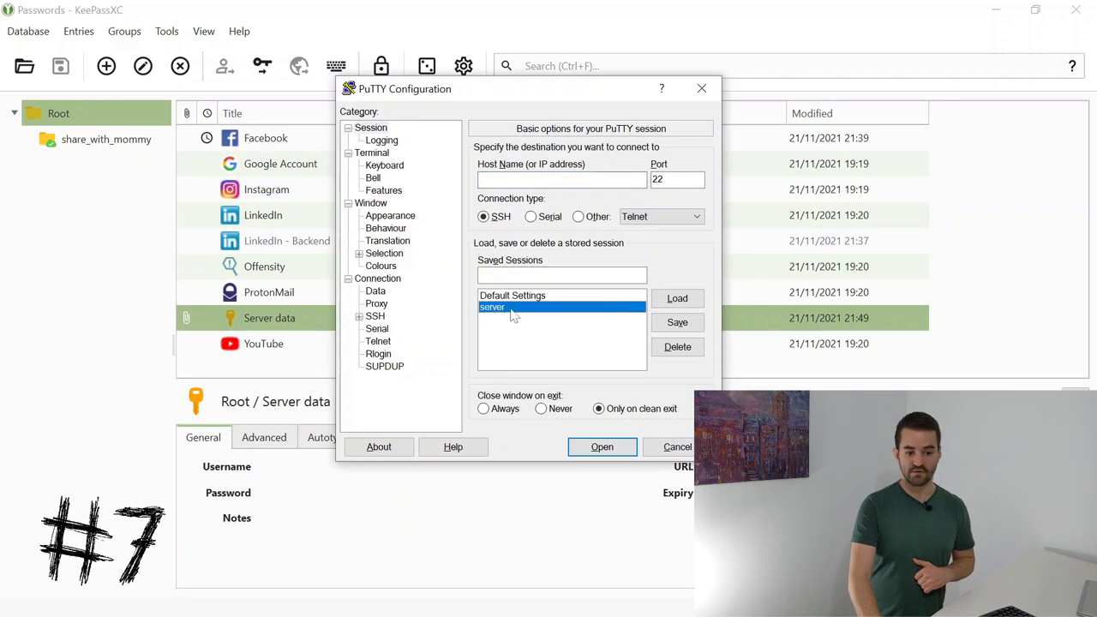
pyautogui.click(619, 447)
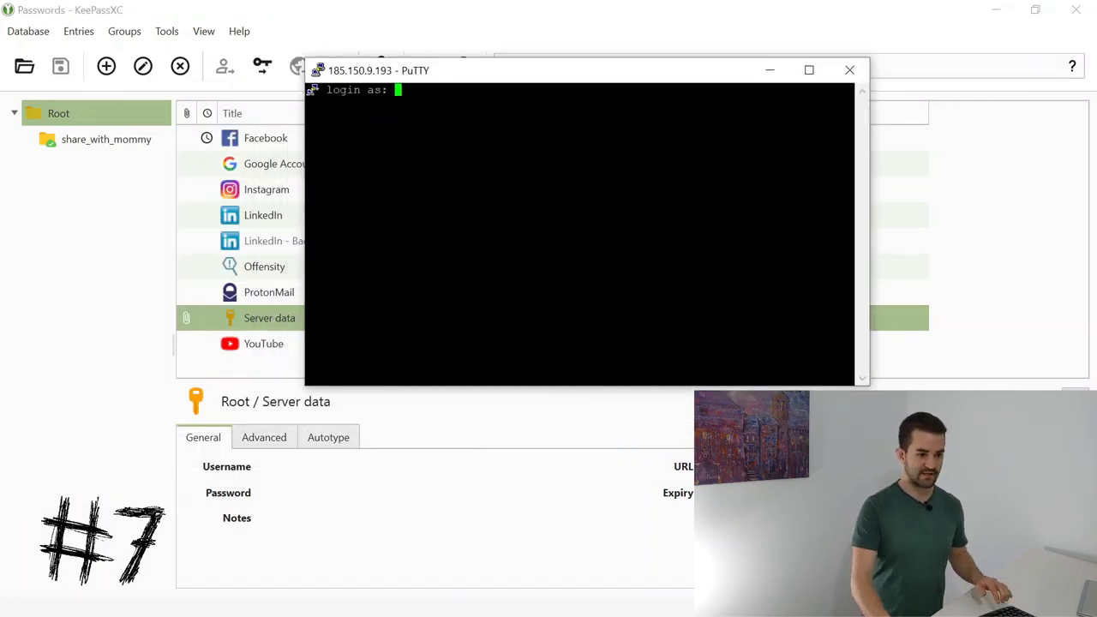
pyautogui.write('aron')
pyautogui.press('Return')
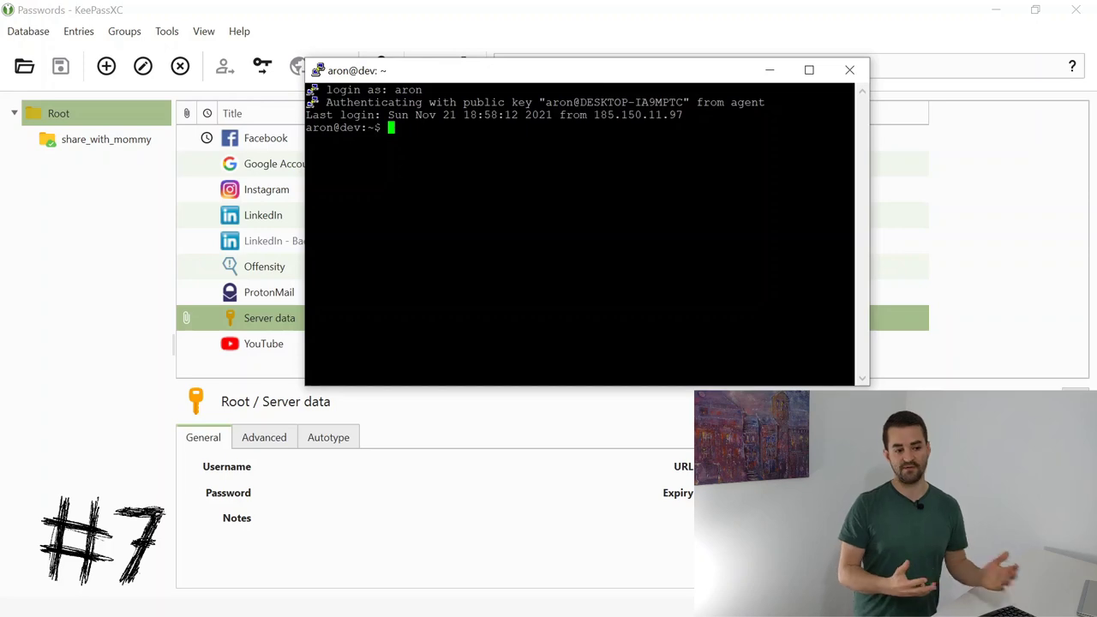
pyautogui.write('exit')
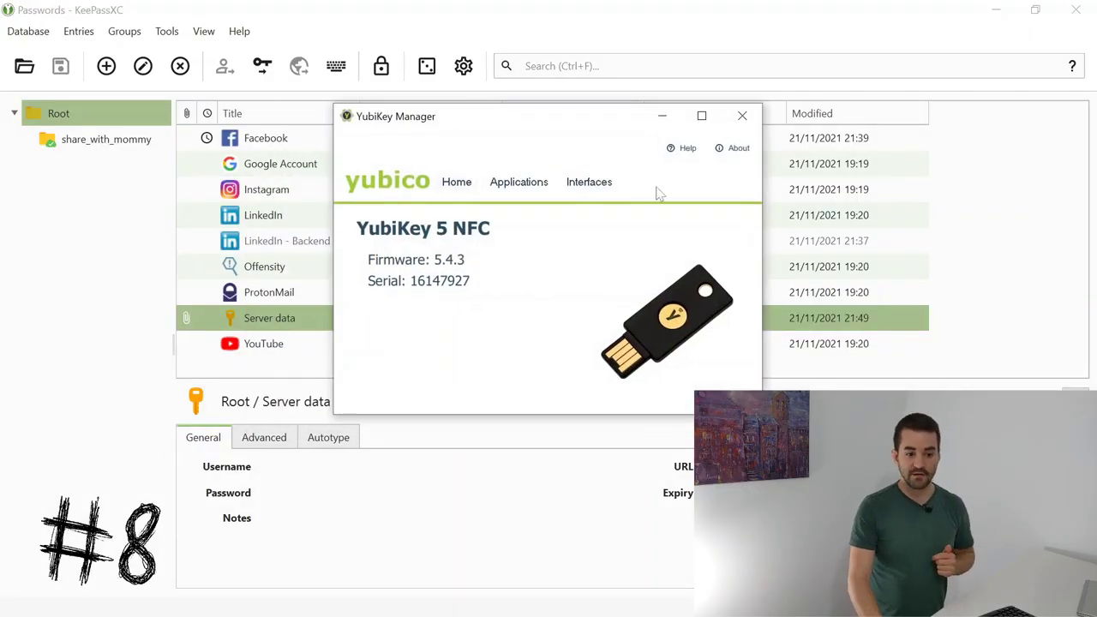
# - In YubiKey Manager, configure OTP Long Touch (Slot 2) as Challenge-response with a generated secret key and required touch, and minimize the window
pyautogui.click(519, 182)
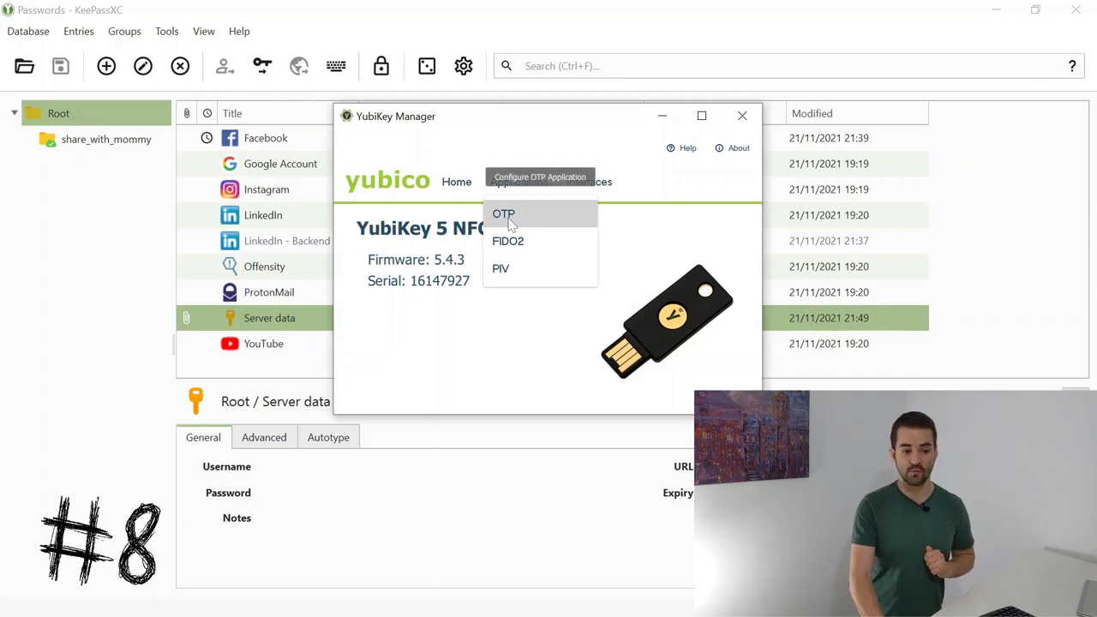
pyautogui.click(510, 224)
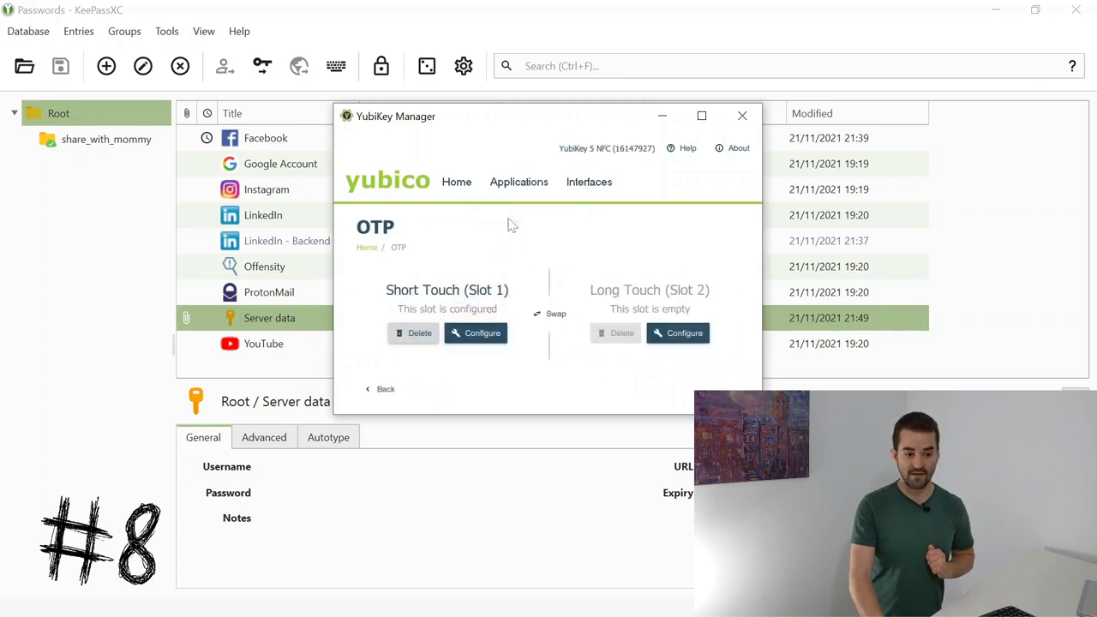
pyautogui.click(684, 333)
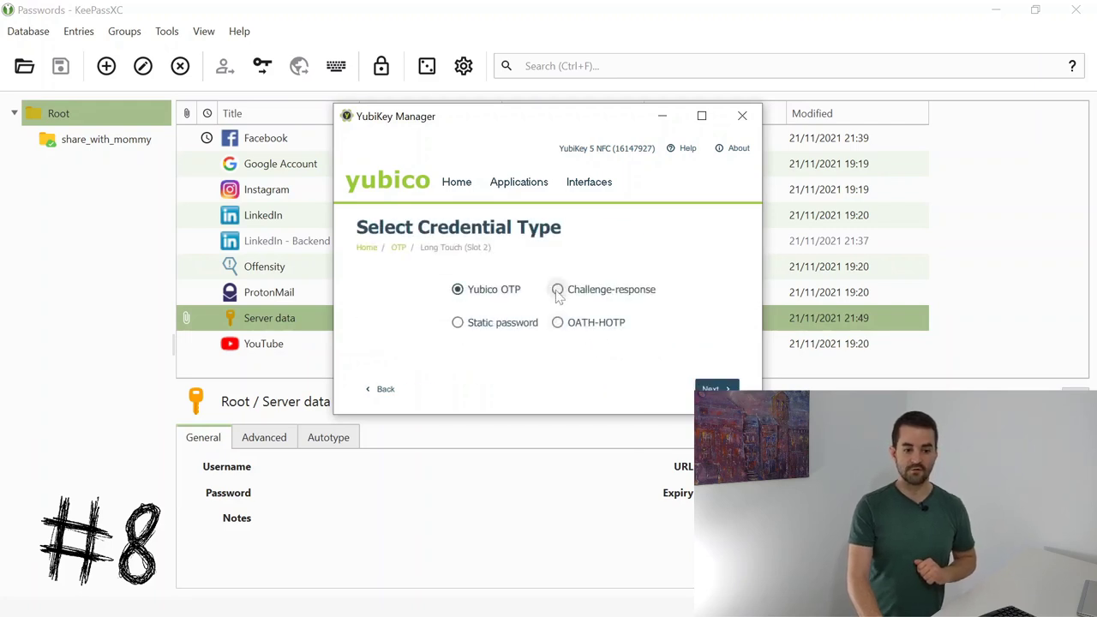
pyautogui.click(558, 291)
pyautogui.click(716, 389)
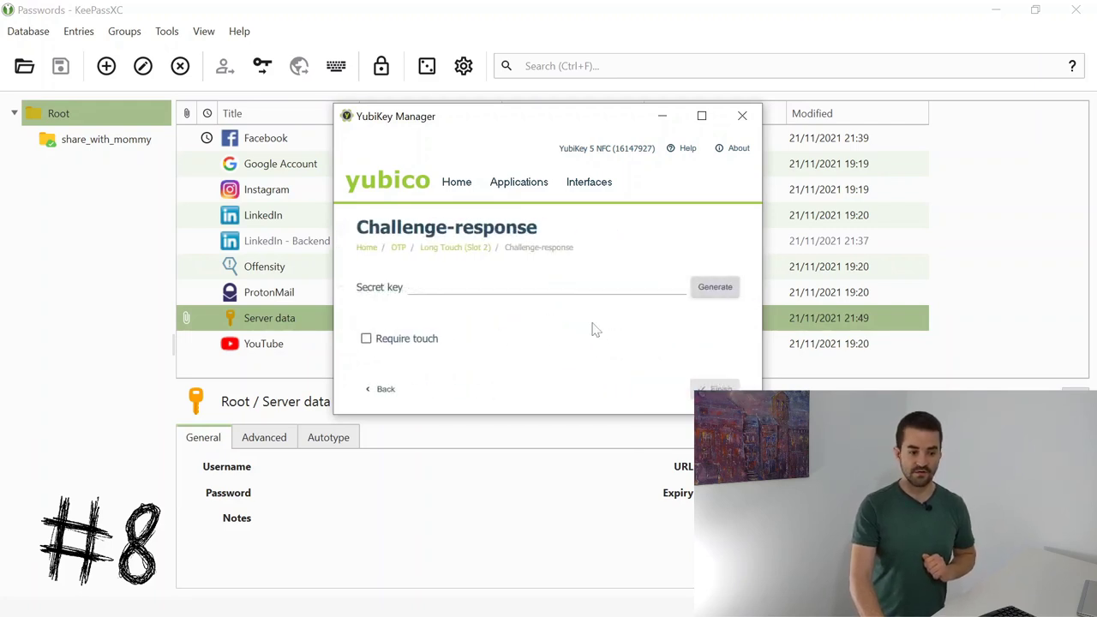
pyautogui.click(730, 290)
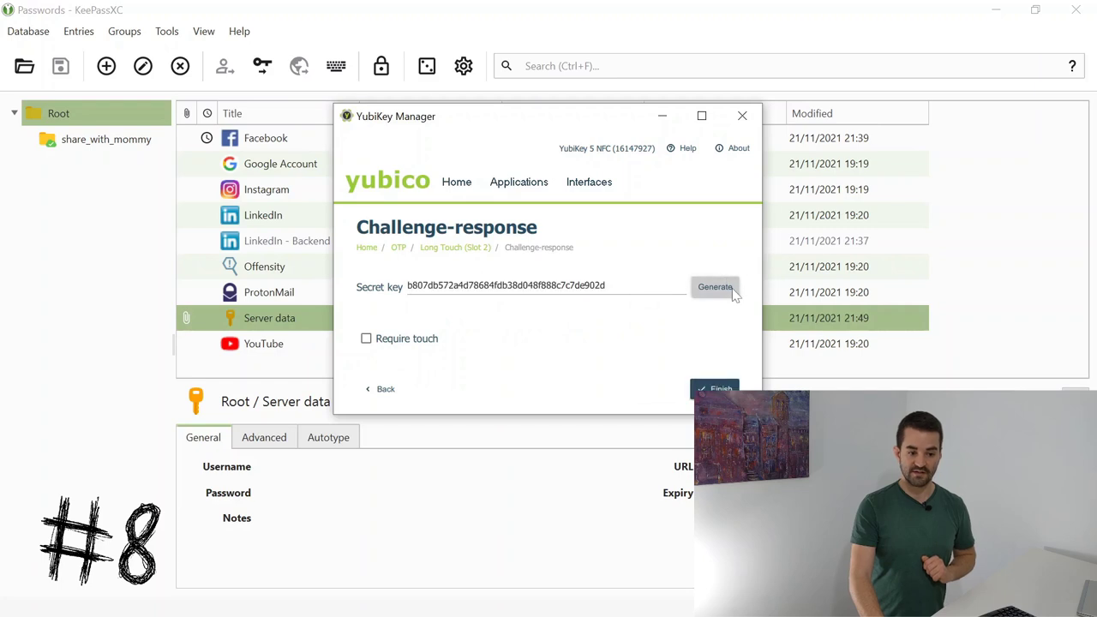
pyautogui.click(366, 339)
pyautogui.click(715, 389)
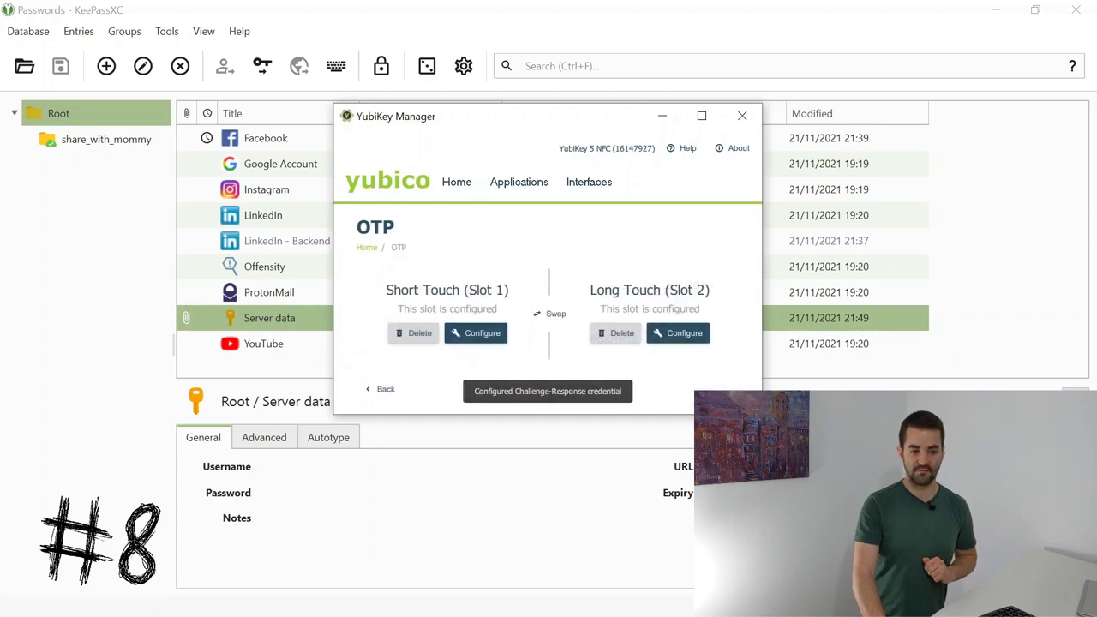
pyautogui.click(662, 118)
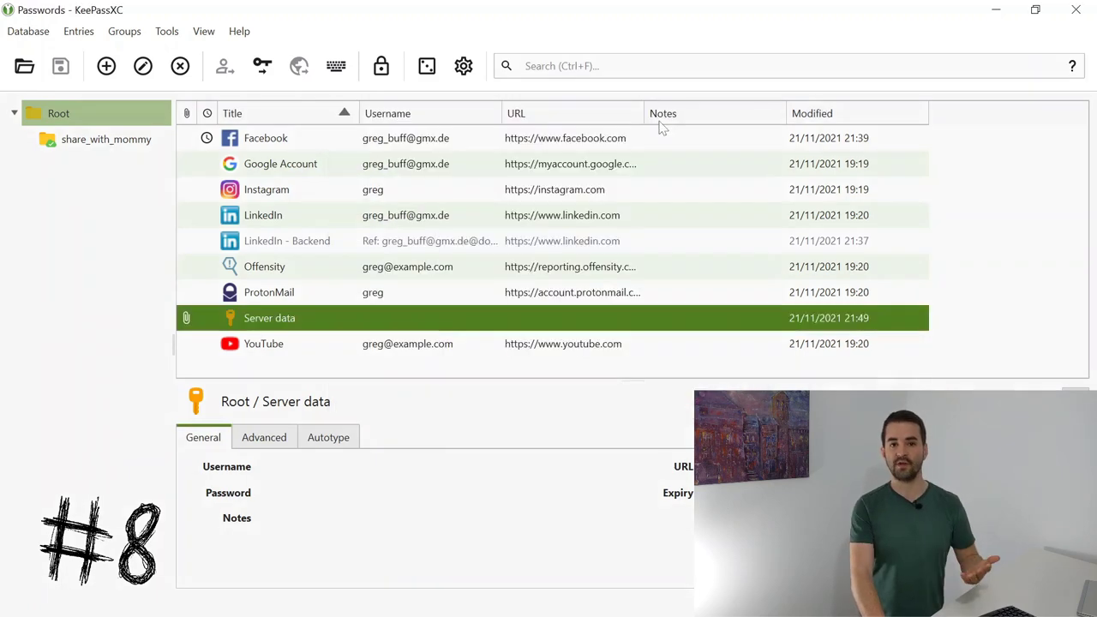
# - Add YubiKey Challenge-Response on Slot 2 as additional protection in the database security settings and save
pyautogui.click(22, 38)
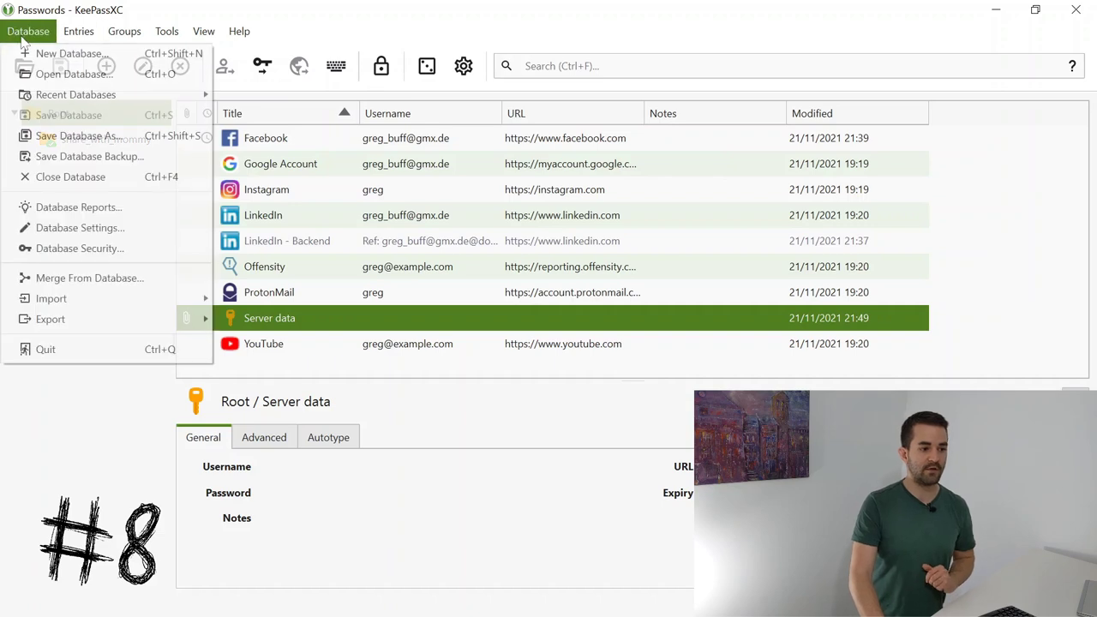
pyautogui.click(106, 251)
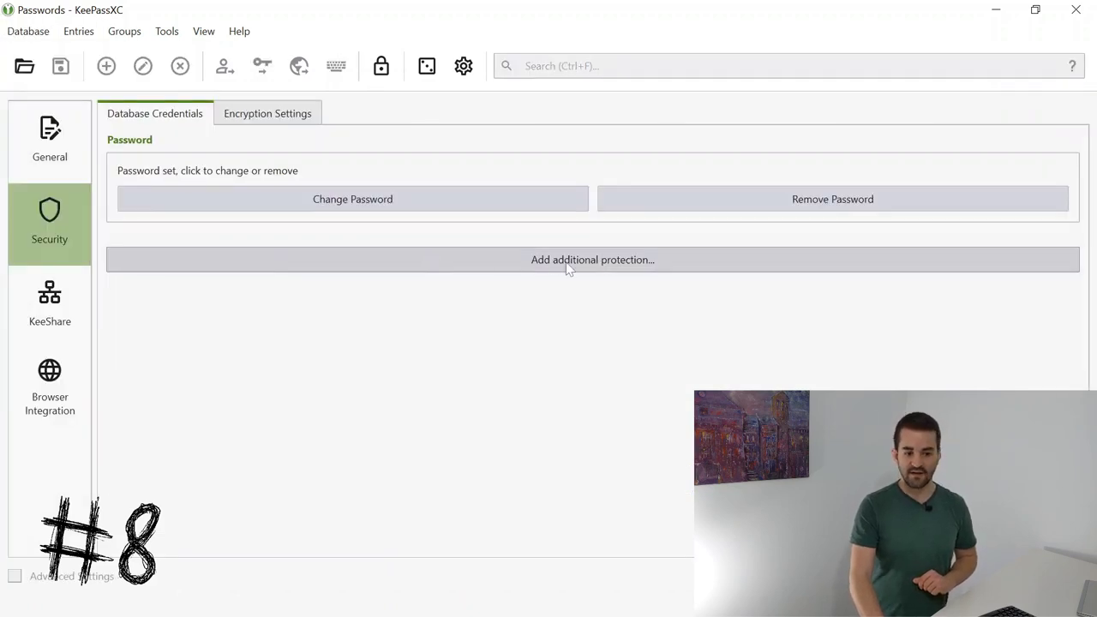
pyautogui.click(602, 264)
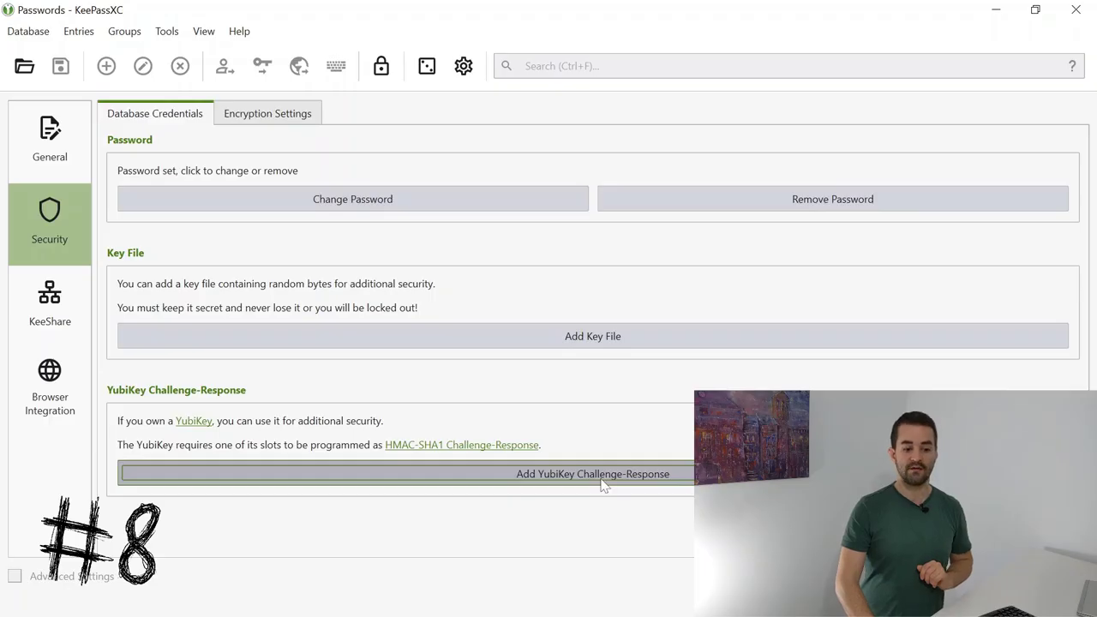
pyautogui.click(602, 477)
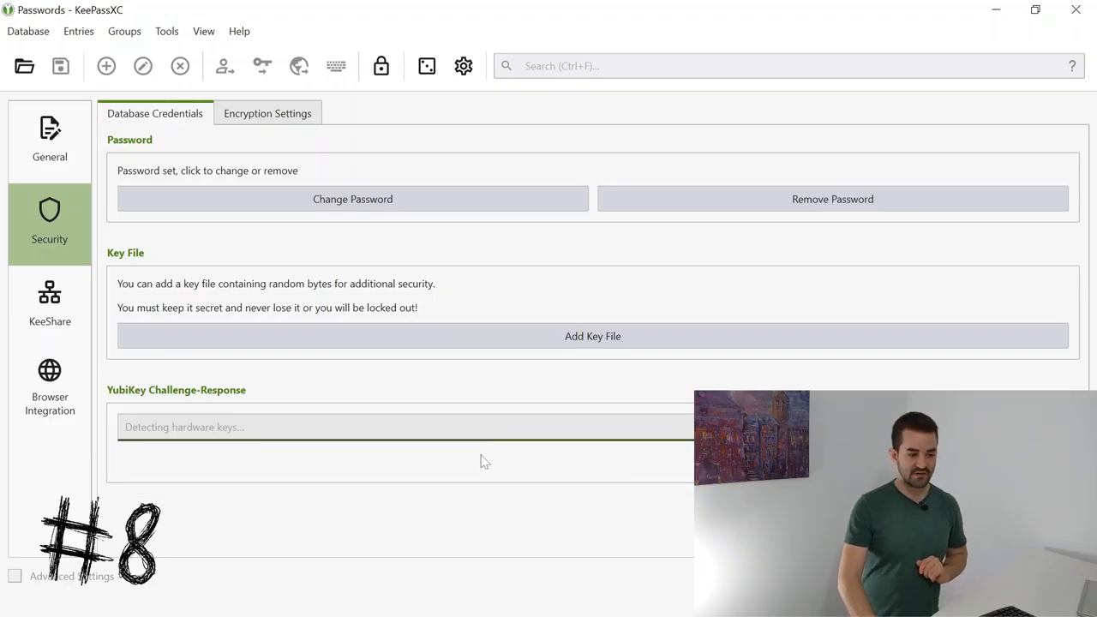
pyautogui.click(468, 423)
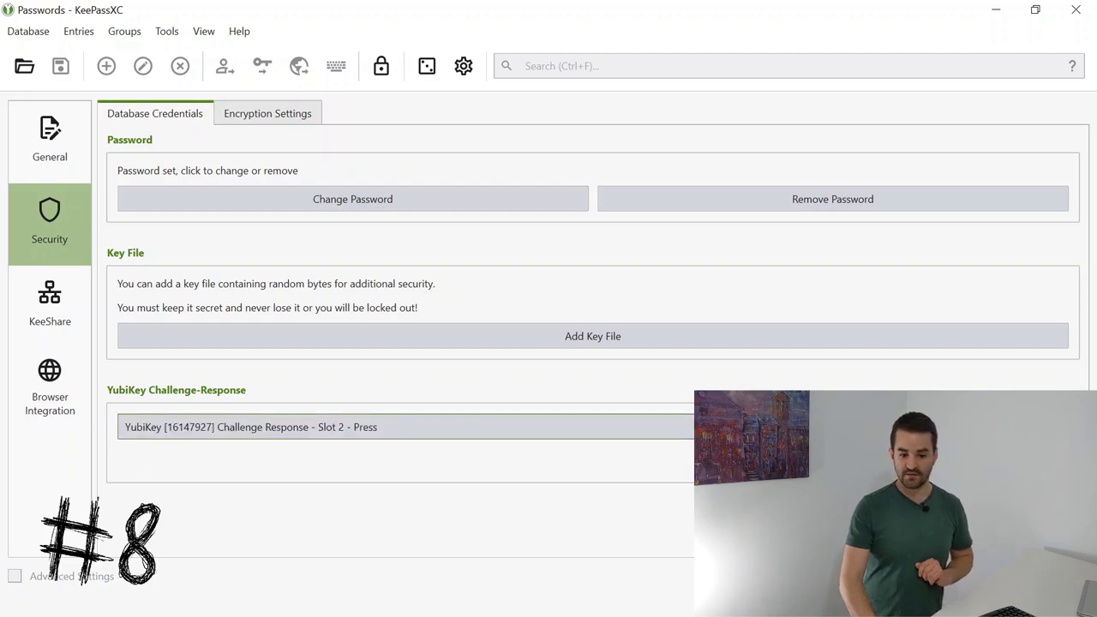
pyautogui.press('Return')
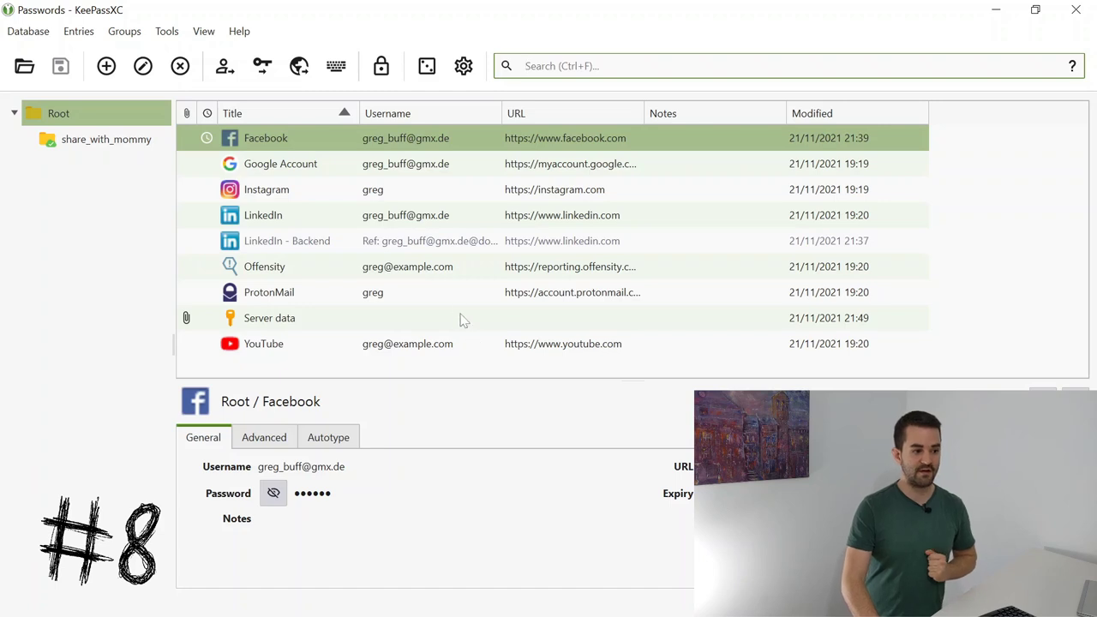
# - Close the Passwords database, reopen Passwords.kdbx and submit the database password with the YubiKey Slot 2 hardware key to unlock it
pyautogui.click(29, 31)
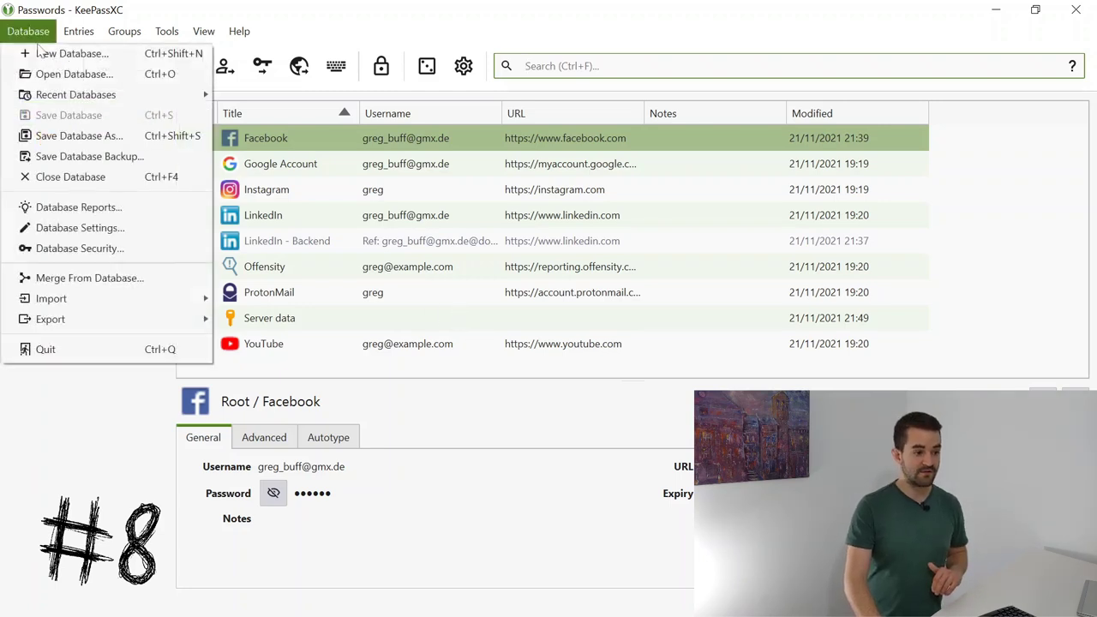
pyautogui.click(70, 176)
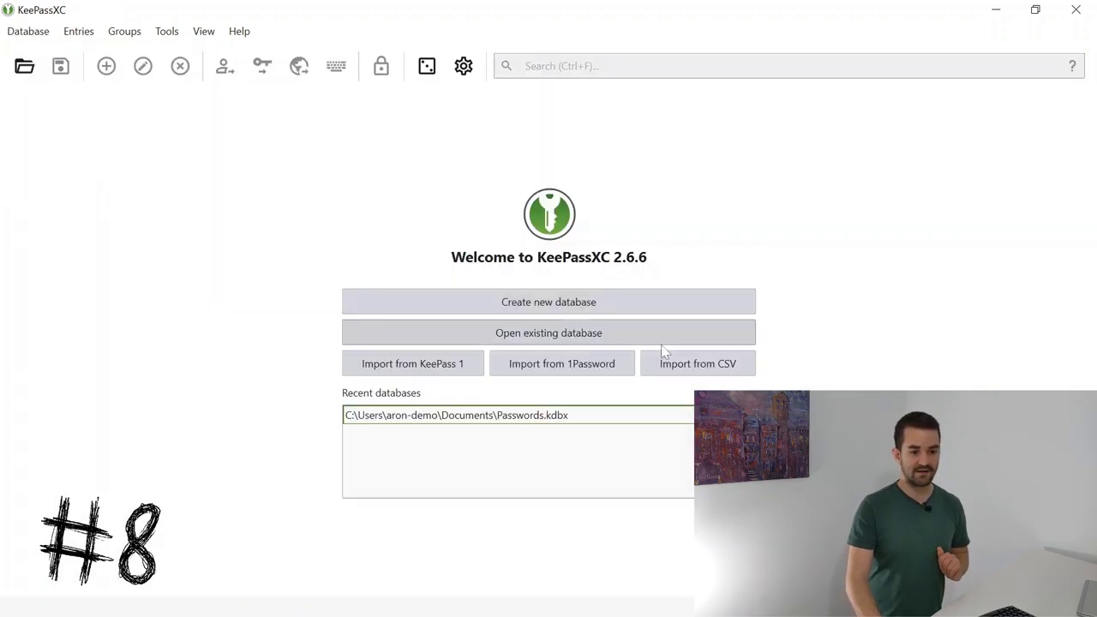
pyautogui.click(485, 420)
pyautogui.doubleClick(484, 419)
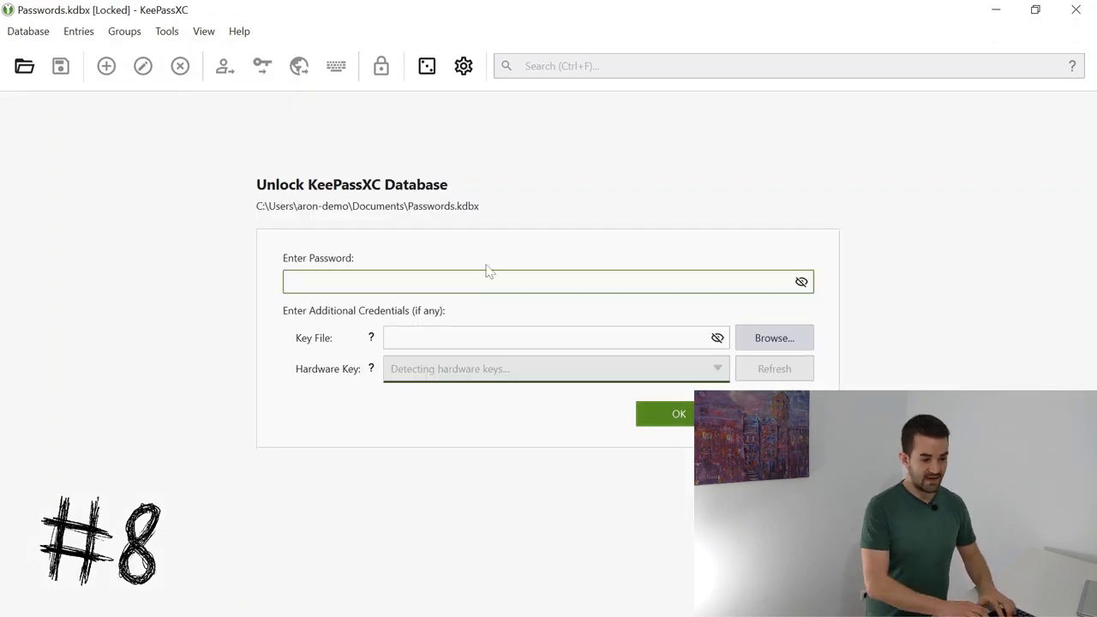
pyautogui.write('•')
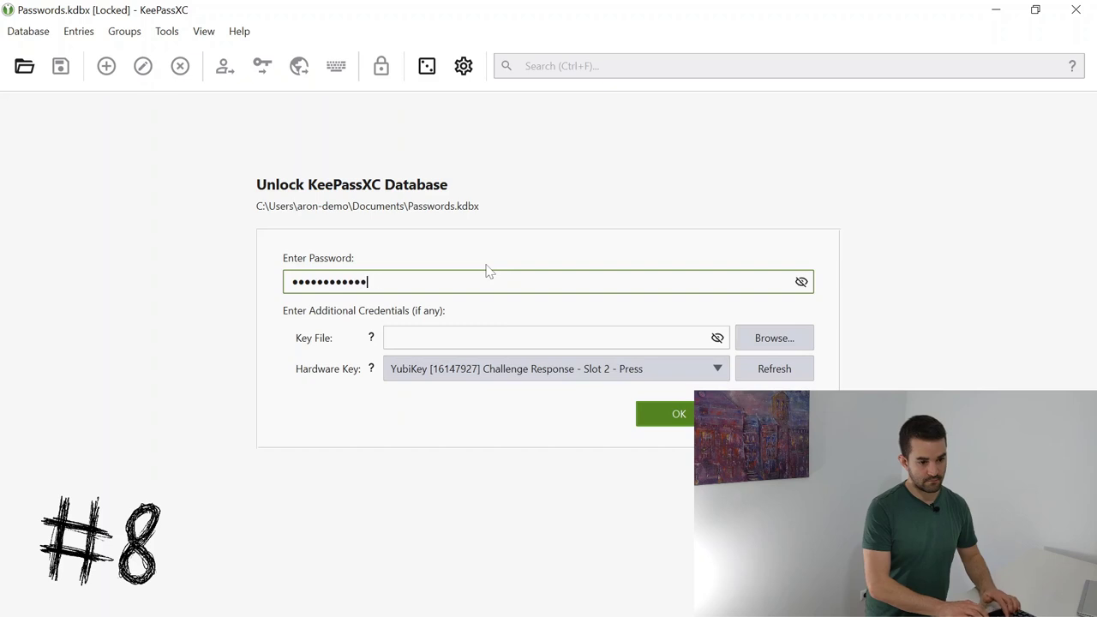
pyautogui.write('•')
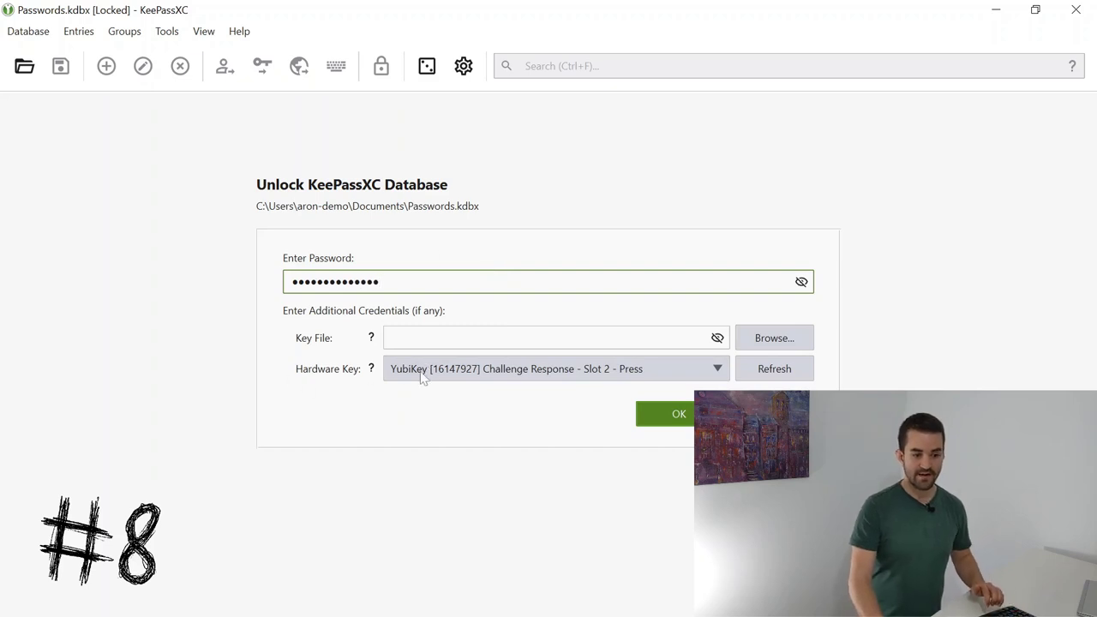
pyautogui.click(686, 413)
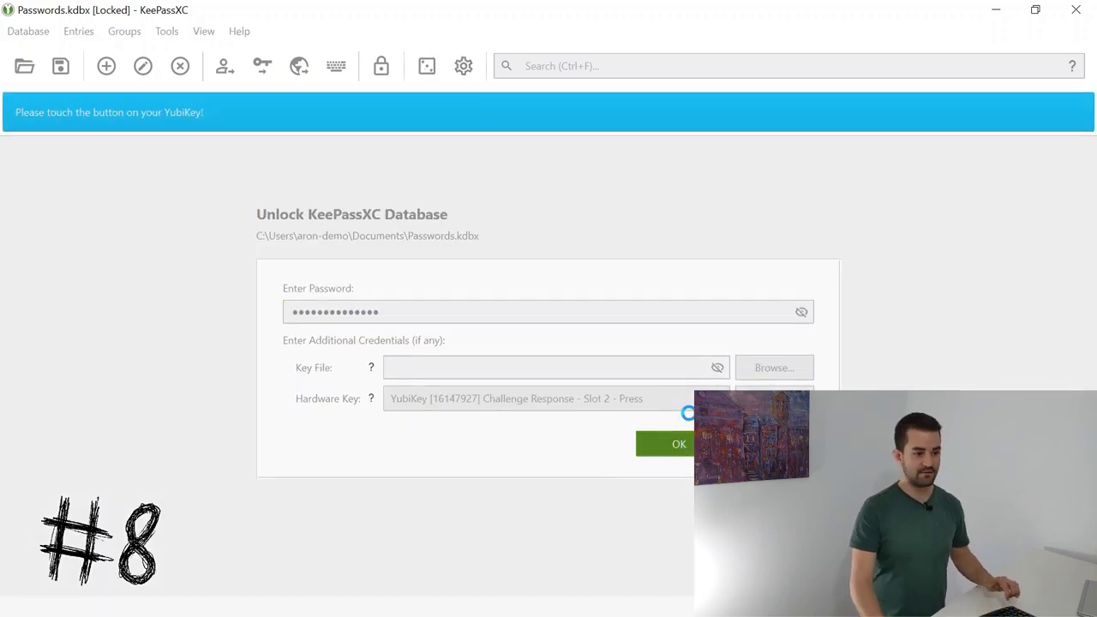